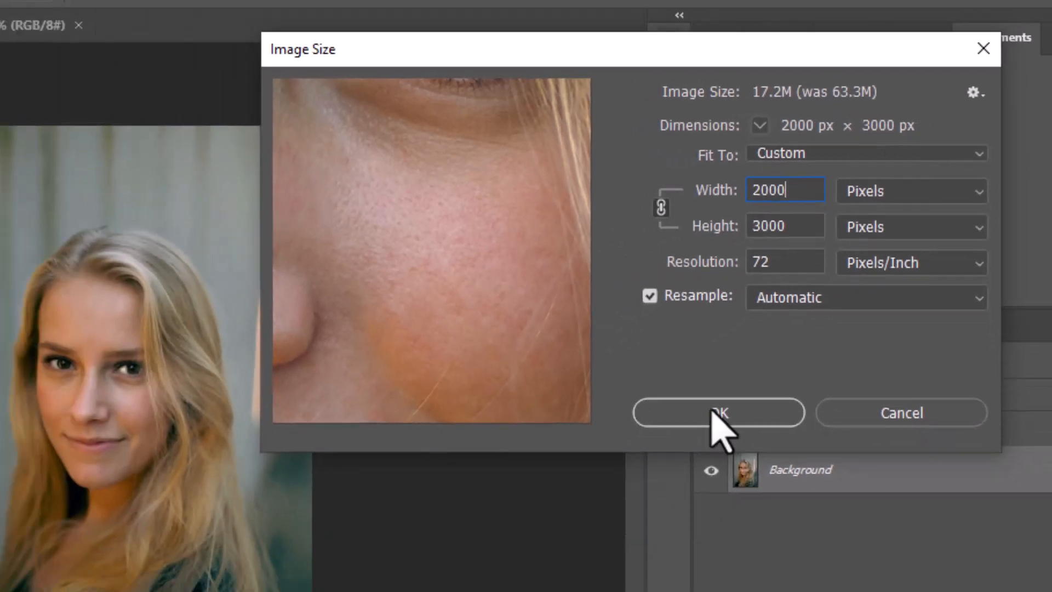
Resize the image to 2000 by 3000 pixels and convert the Background layer to a smart object
click(642, 491)
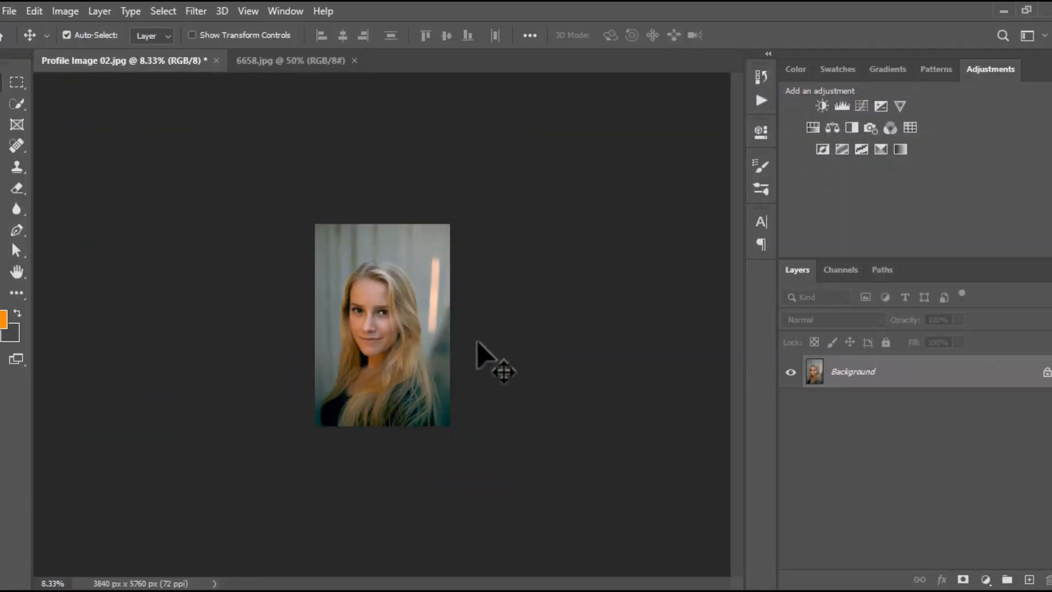
key(ctrl+0)
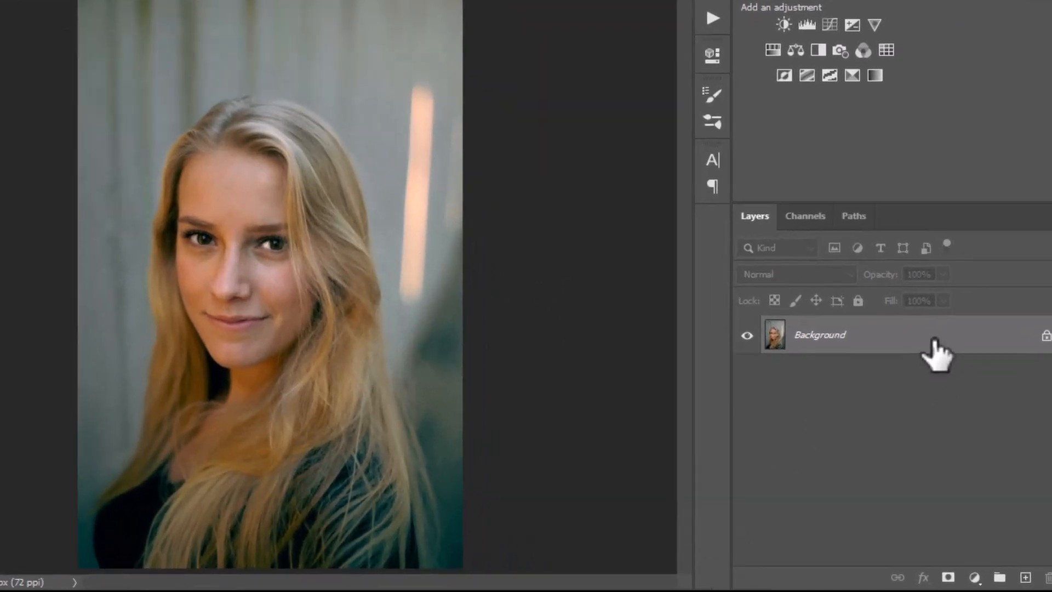
right_click(924, 376)
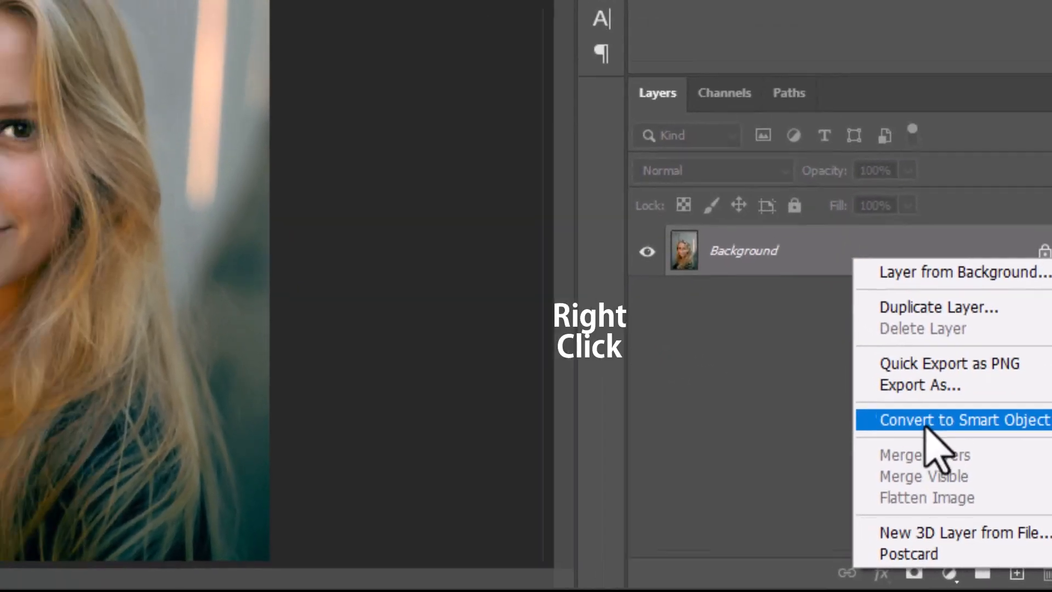
click(911, 399)
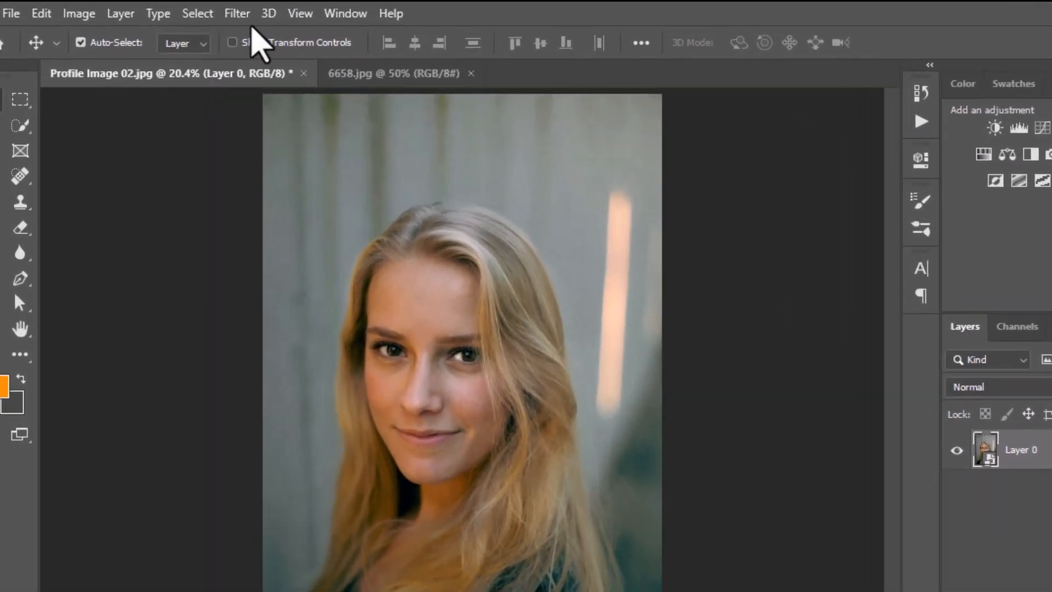
Apply the Dry Brush artistic filter to the portrait with brush size 10, brush detail 10 and texture 1
click(195, 11)
click(299, 109)
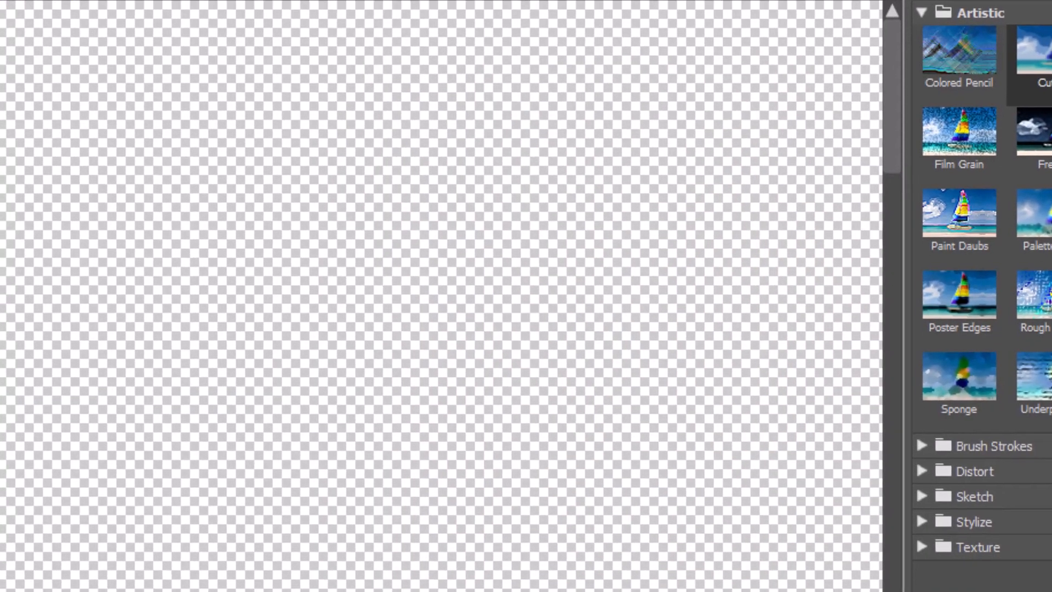
click(68, 530)
click(67, 530)
click(67, 529)
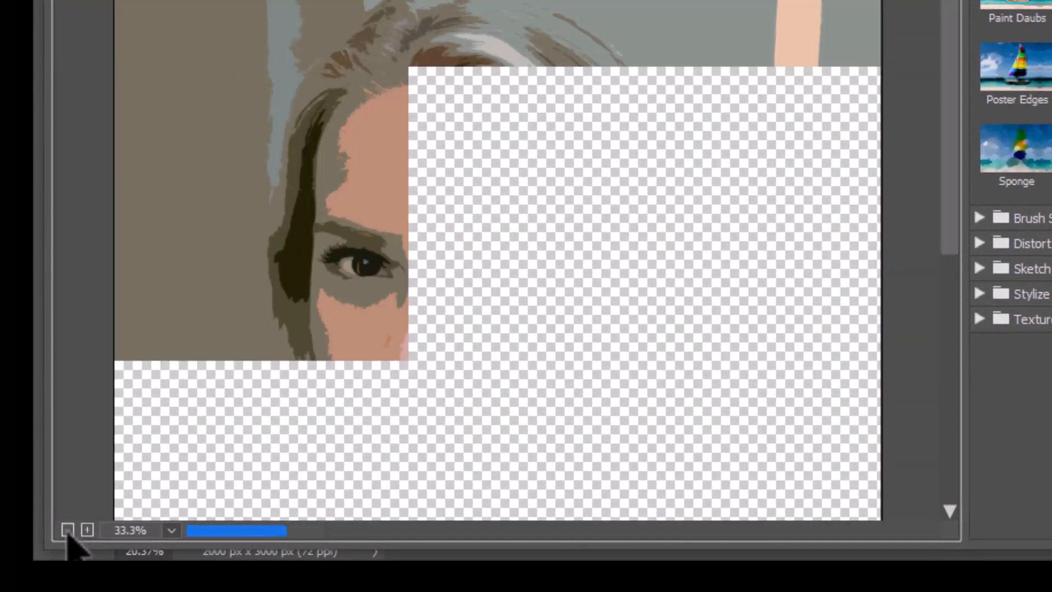
click(67, 530)
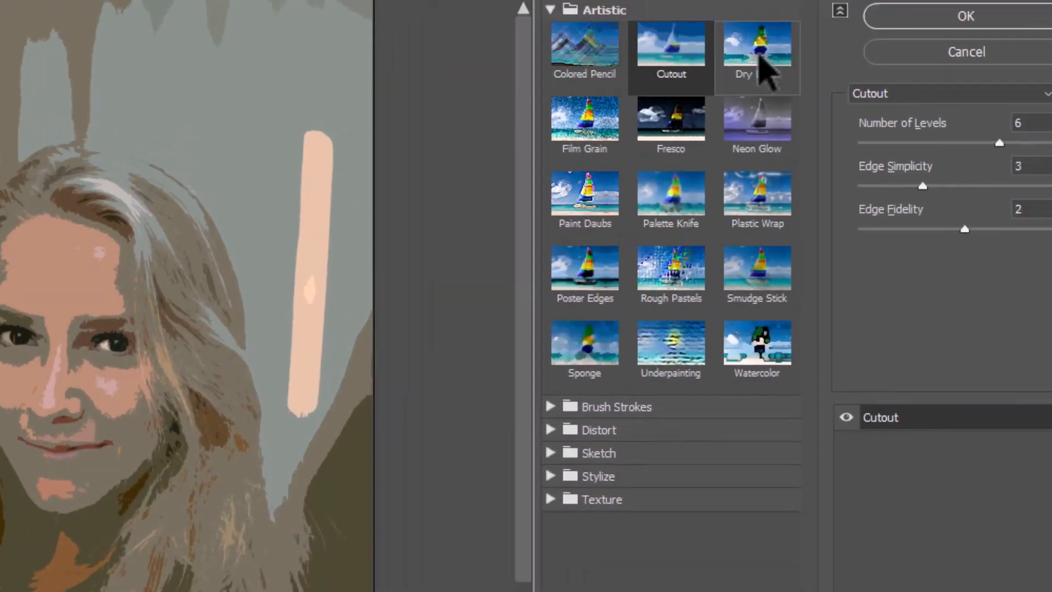
click(760, 54)
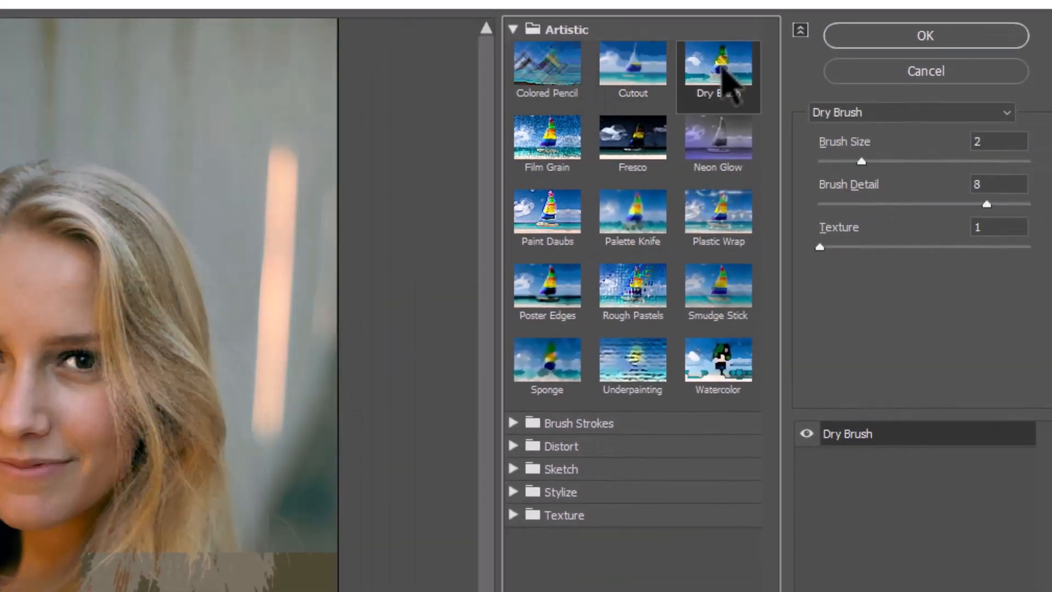
drag(864, 162, 1030, 163)
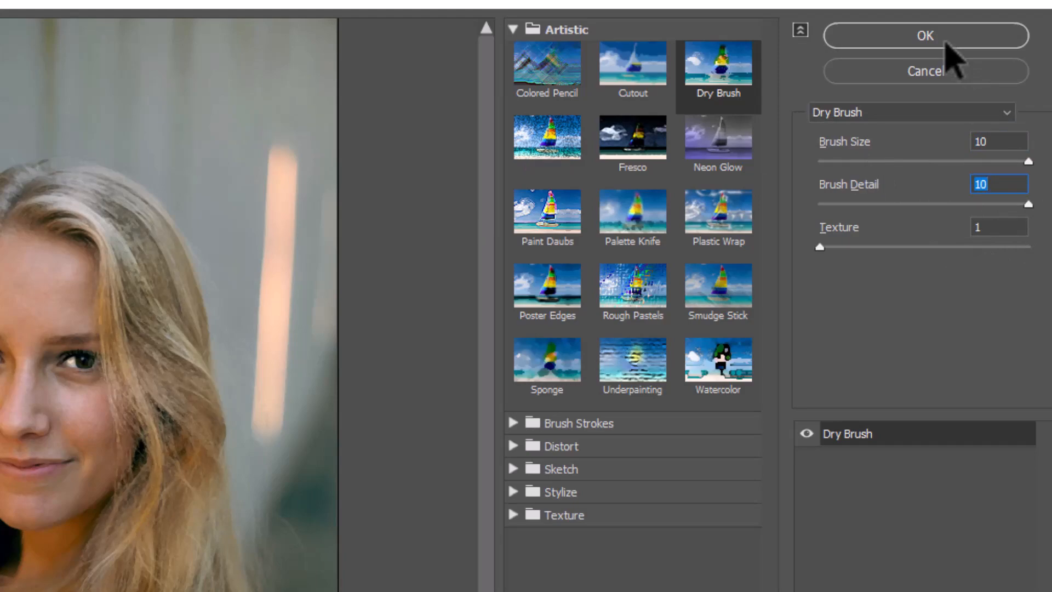
click(946, 43)
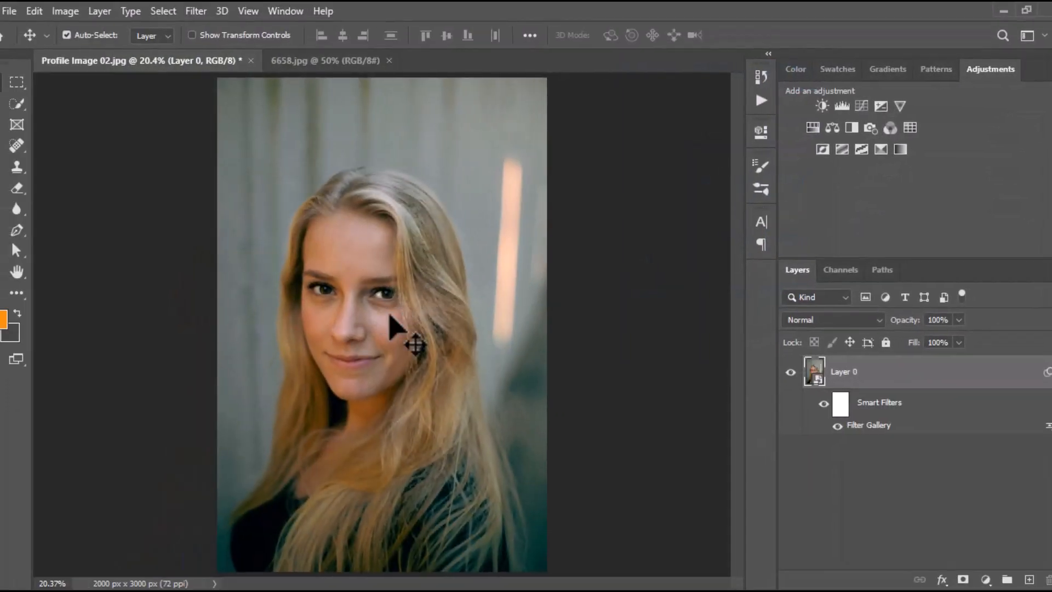
Add a second Filter Gallery effect, Cutout, with 6 levels, edge simplicity 4 and edge fidelity 1
scroll(391, 317, up, 2)
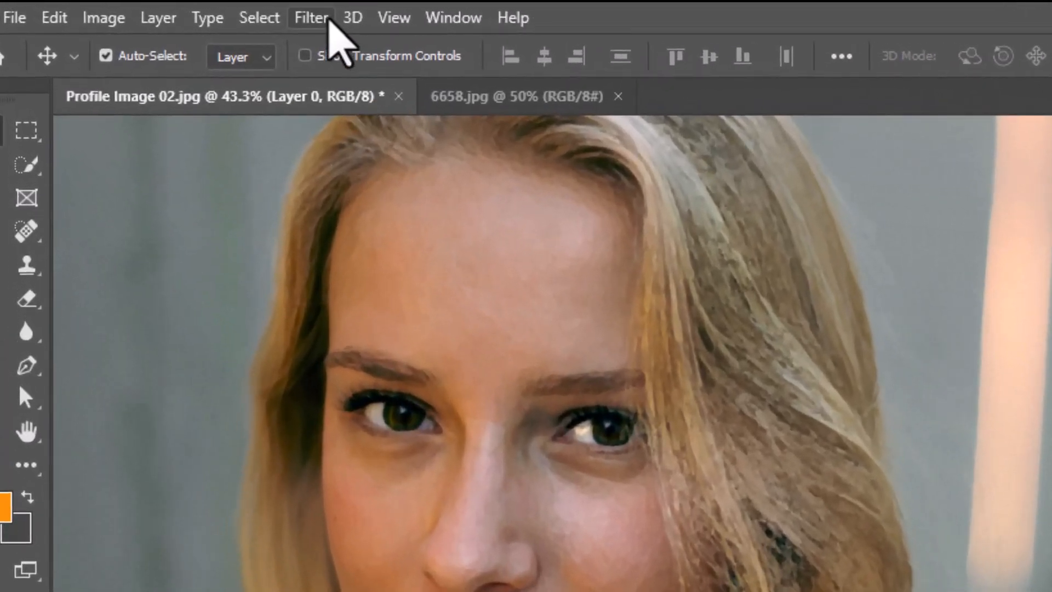
click(195, 10)
click(338, 125)
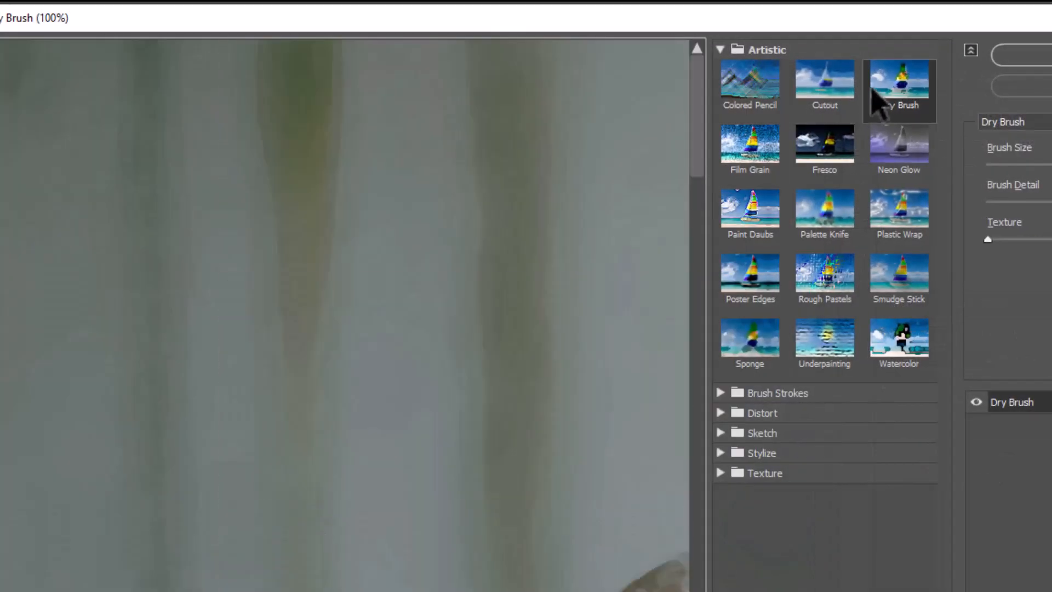
click(836, 92)
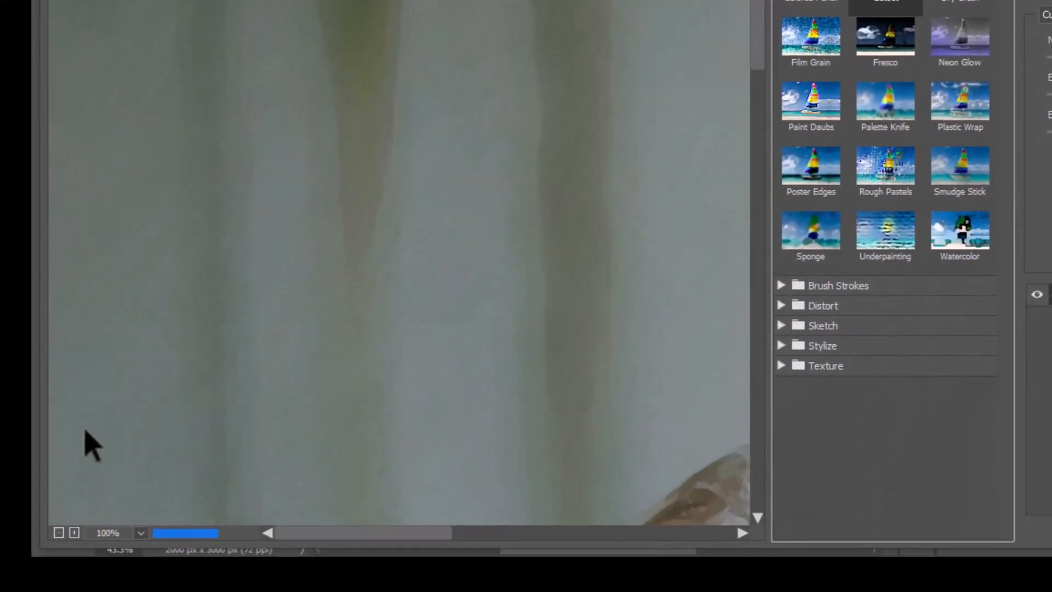
drag(494, 378, 340, 25)
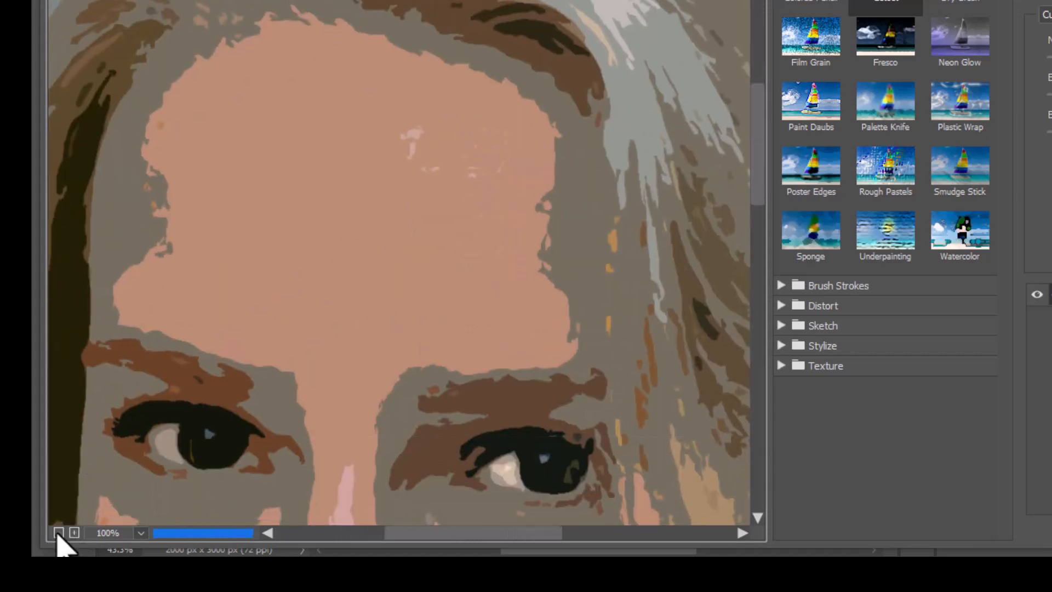
click(58, 532)
drag(469, 341, 488, 120)
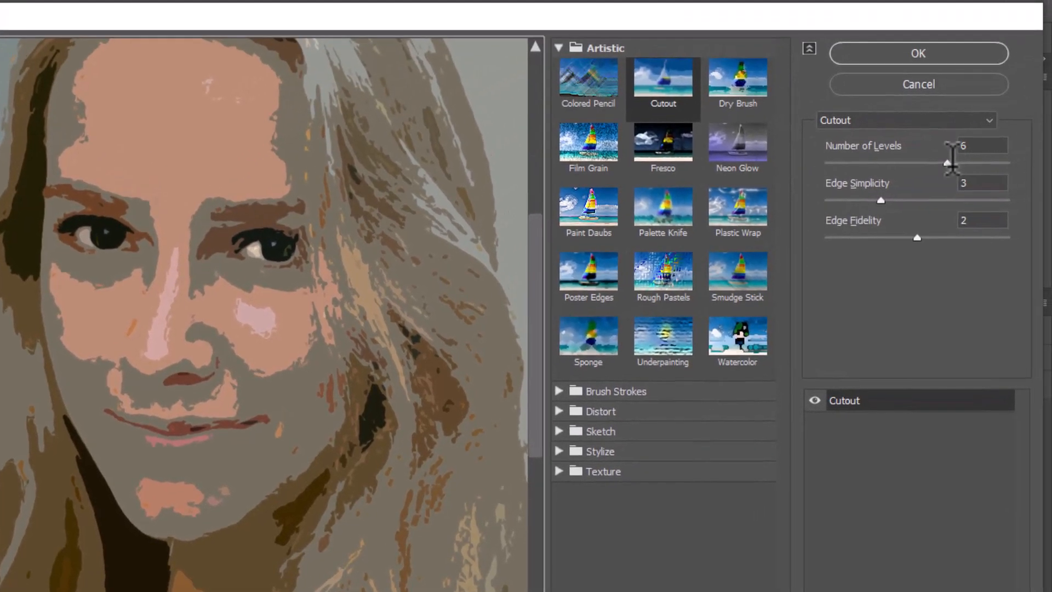
click(943, 155)
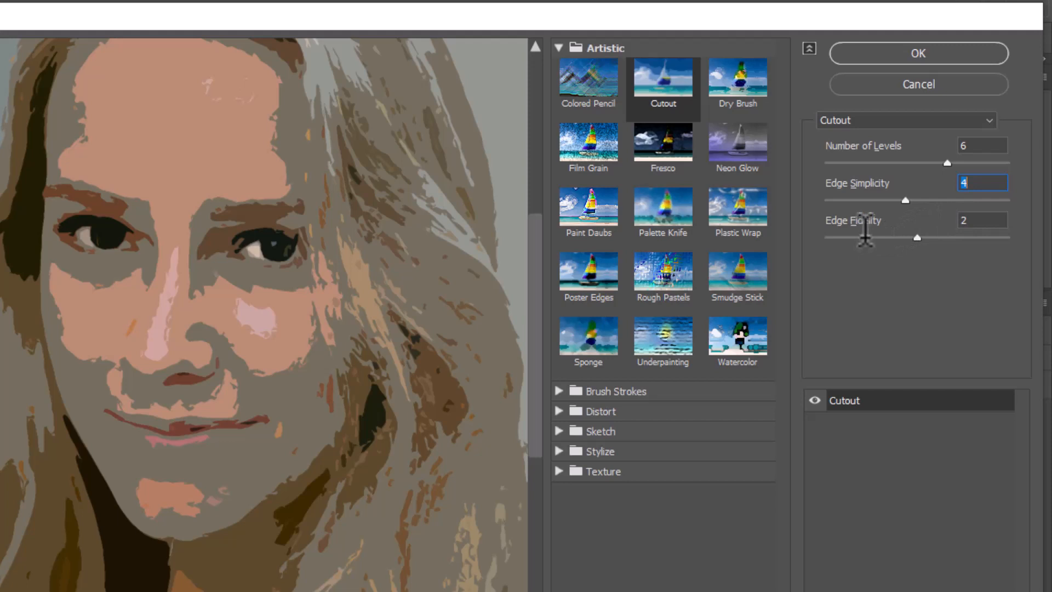
click(915, 50)
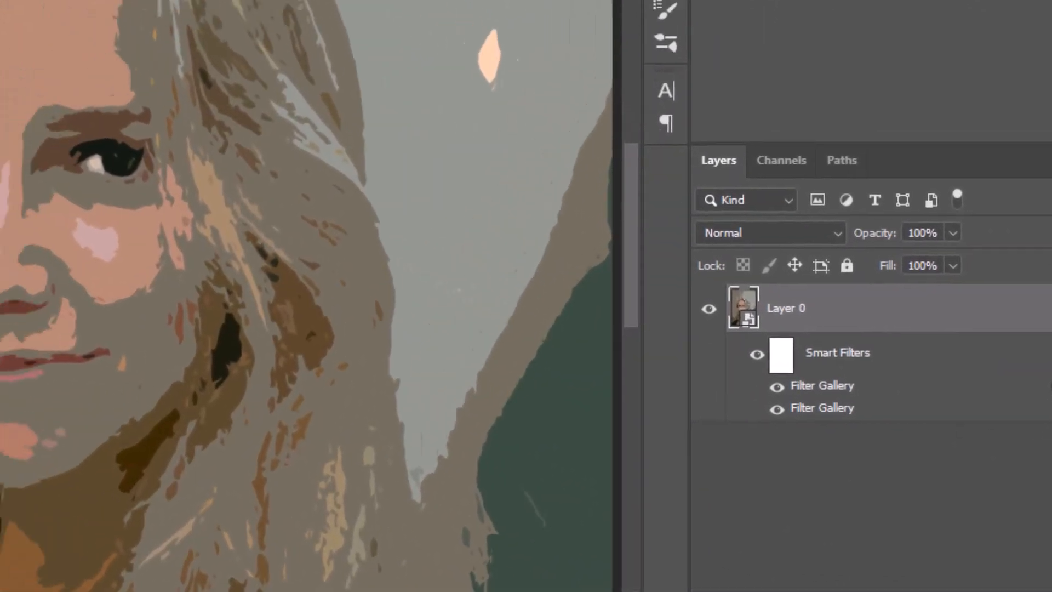
Set the blending mode of the Cutout smart filter, the upper Filter Gallery entry, to Pin Light
double_click(1009, 348)
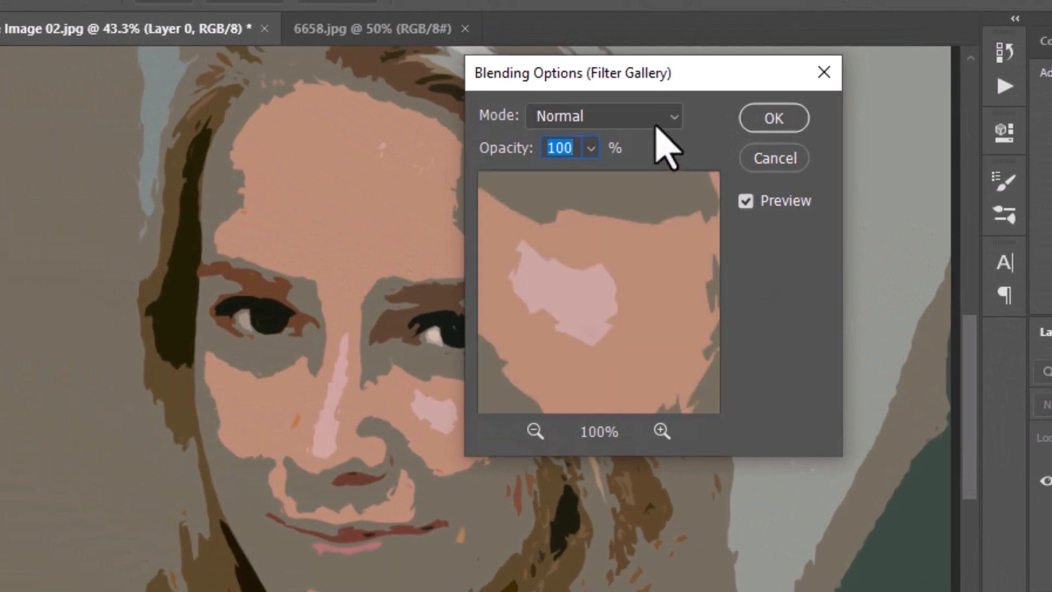
click(656, 125)
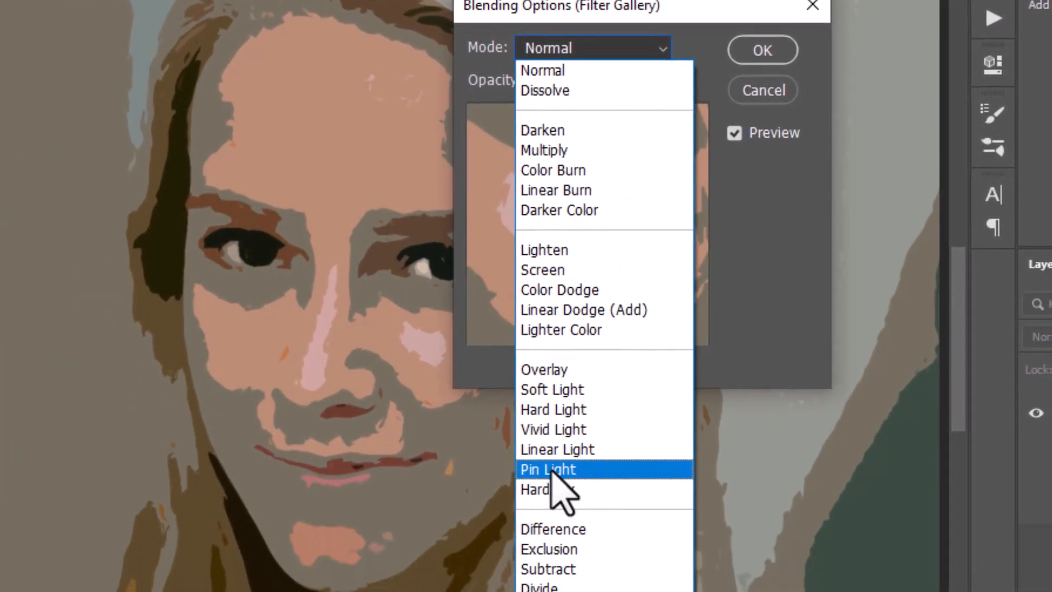
click(553, 466)
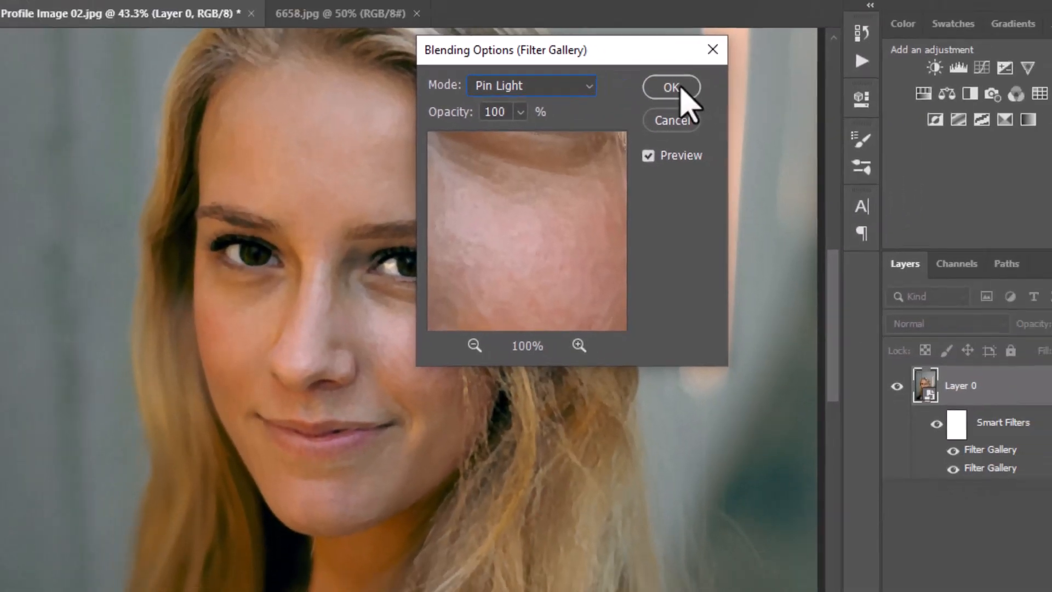
click(671, 87)
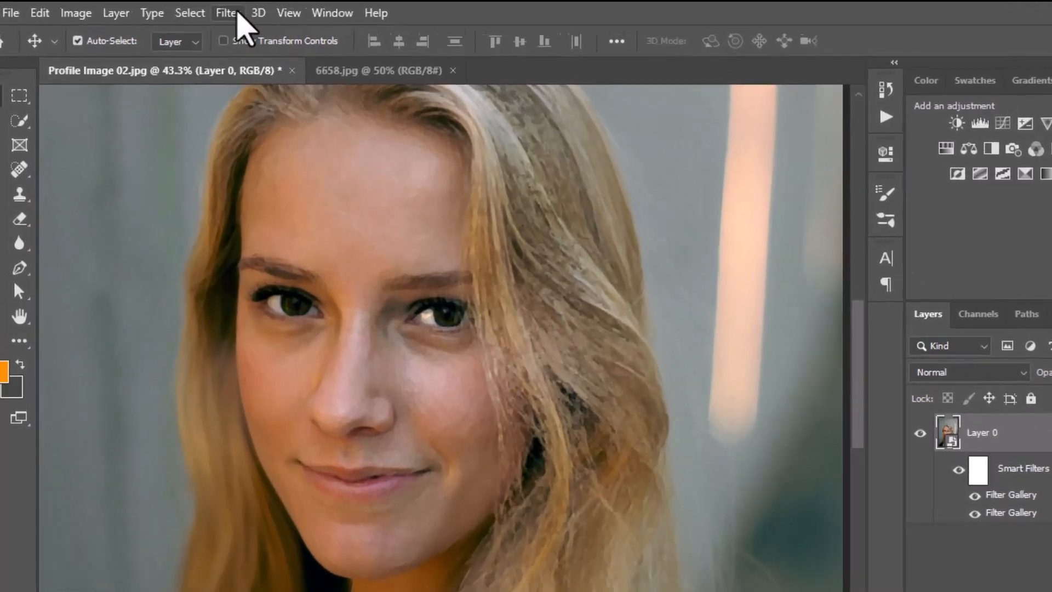
Apply a Smart Blur filter to the portrait layer with radius 5.0, threshold 100.0 and High quality
click(196, 11)
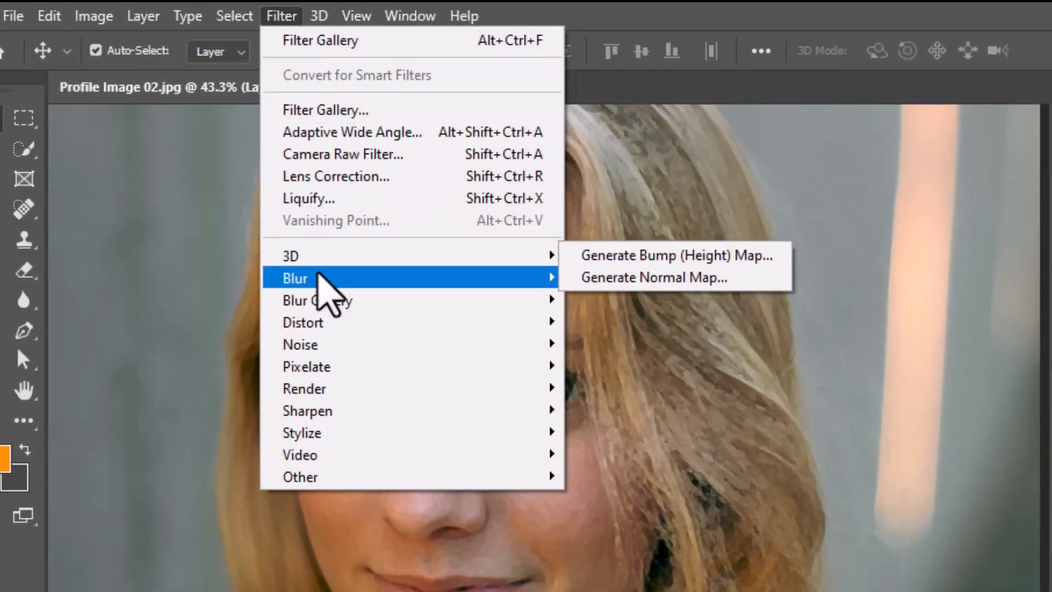
mouse_move(454, 280)
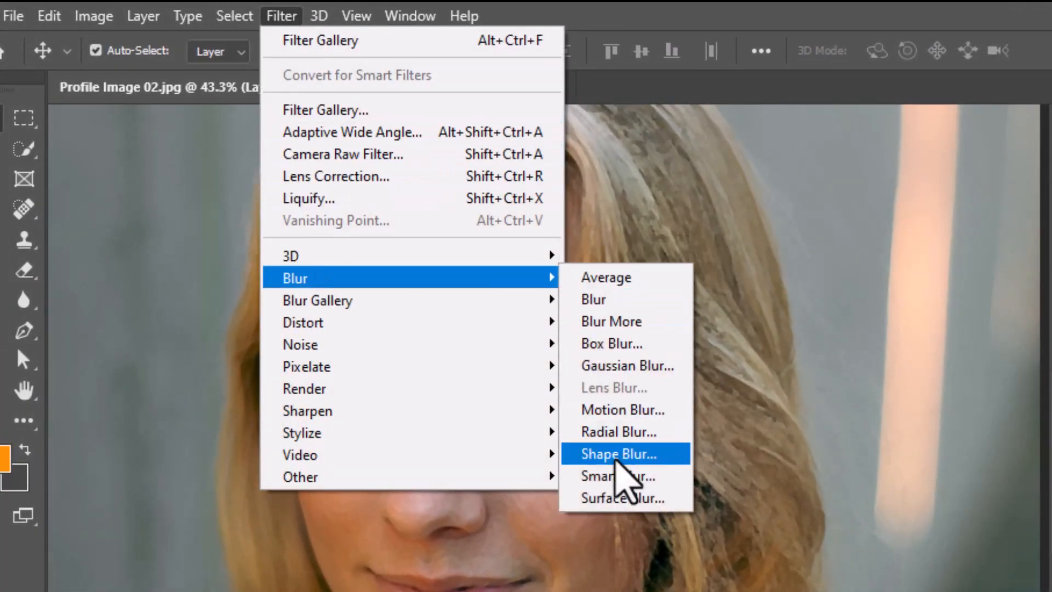
click(615, 476)
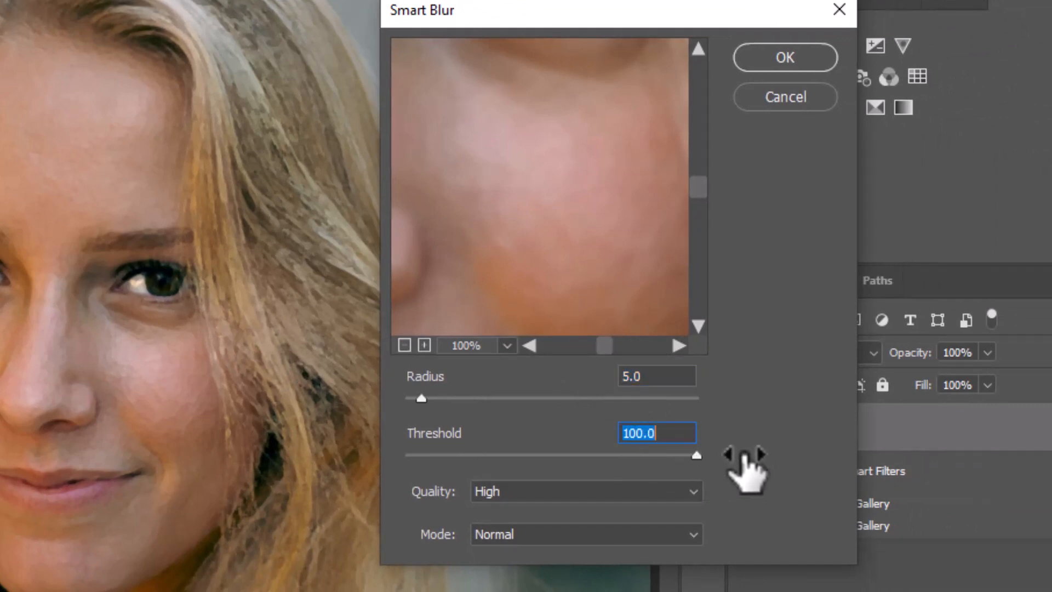
click(684, 491)
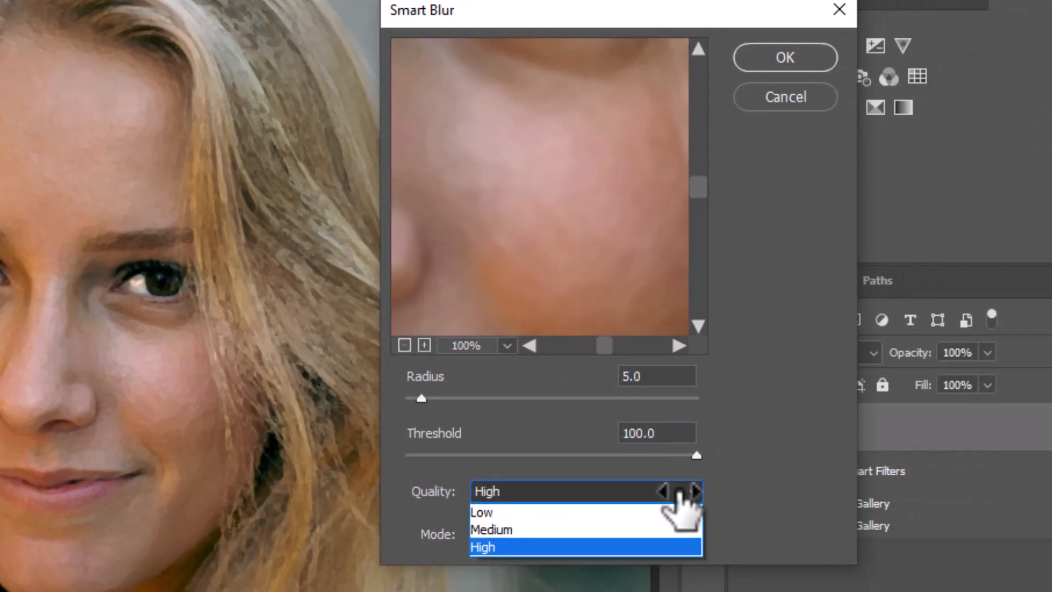
click(486, 548)
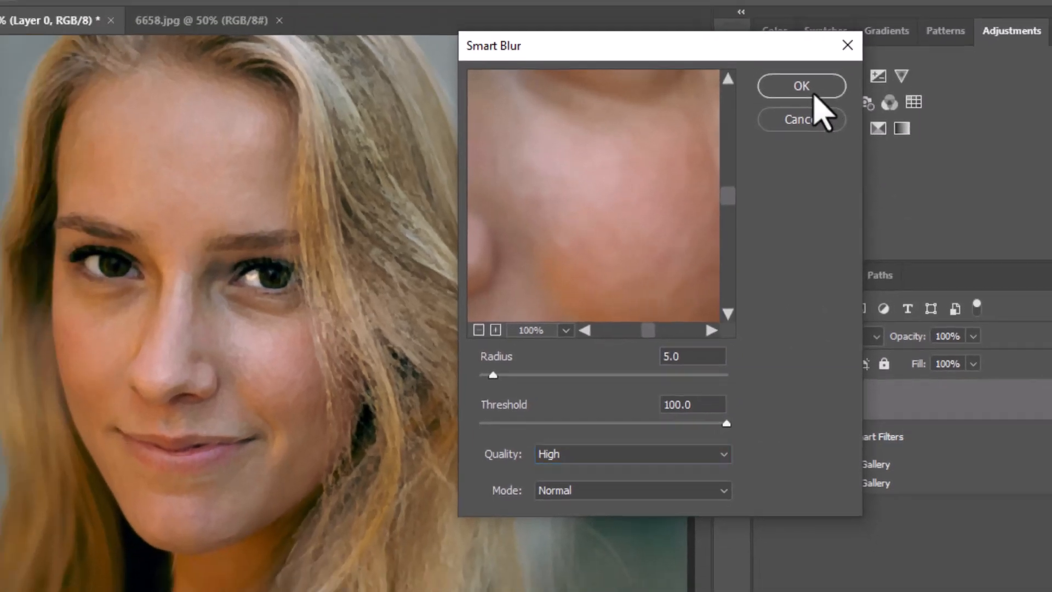
click(799, 67)
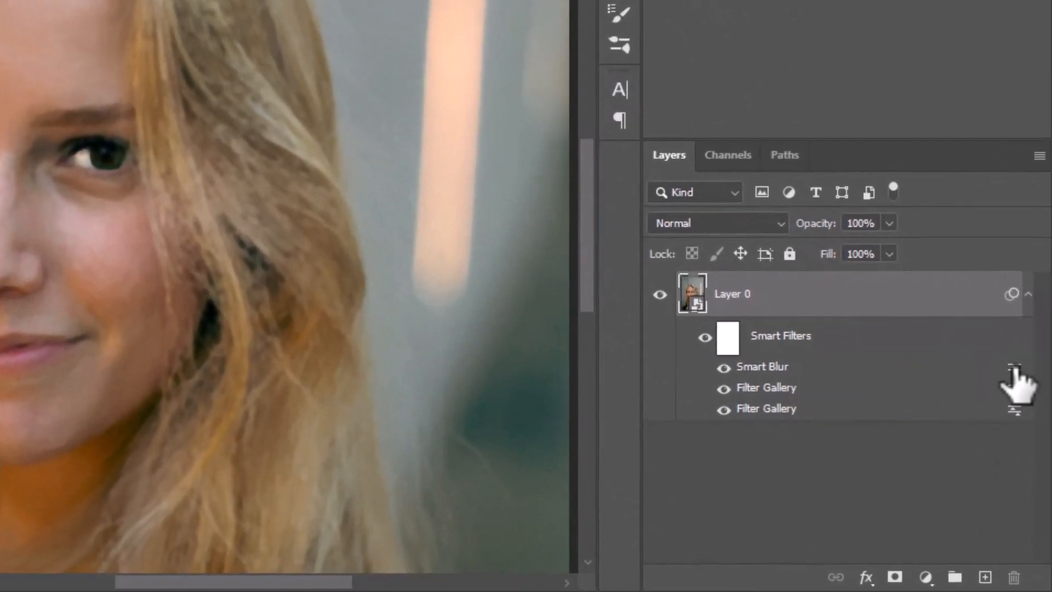
Set the Smart Blur smart filter's blending to Screen mode at 50% opacity
double_click(792, 367)
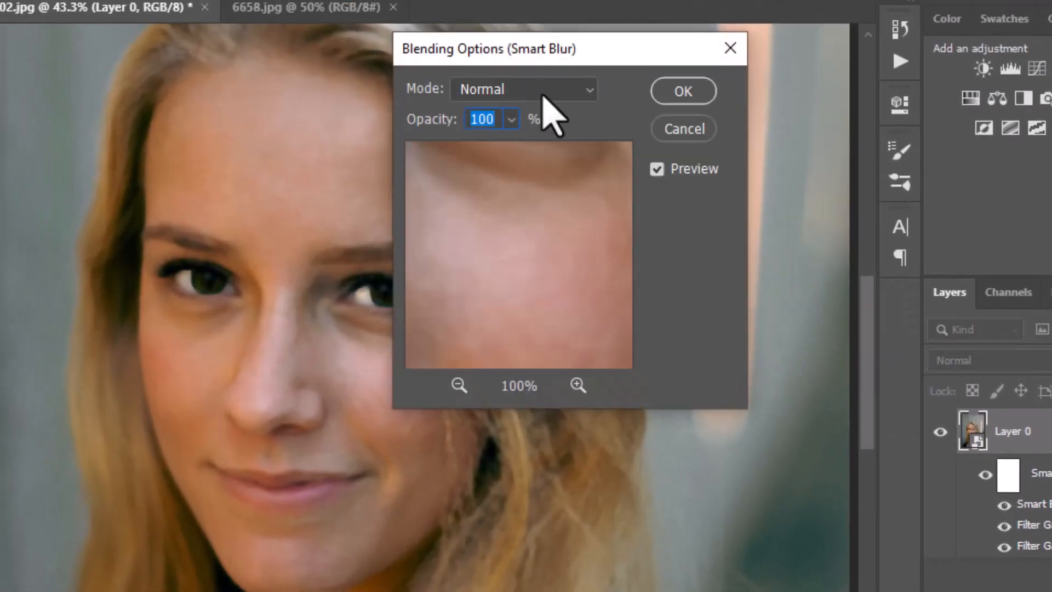
click(543, 96)
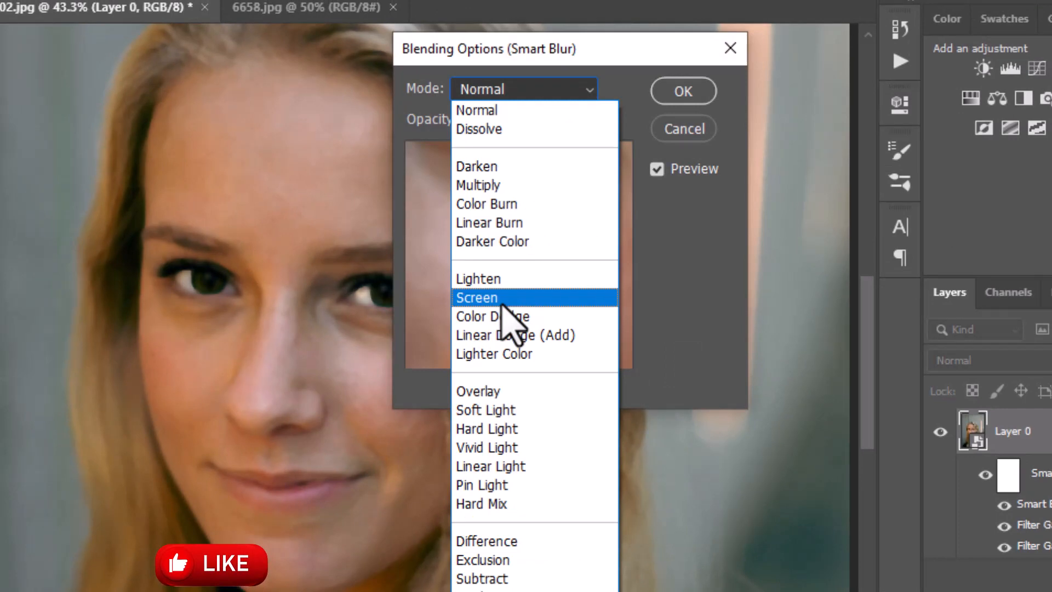
click(501, 300)
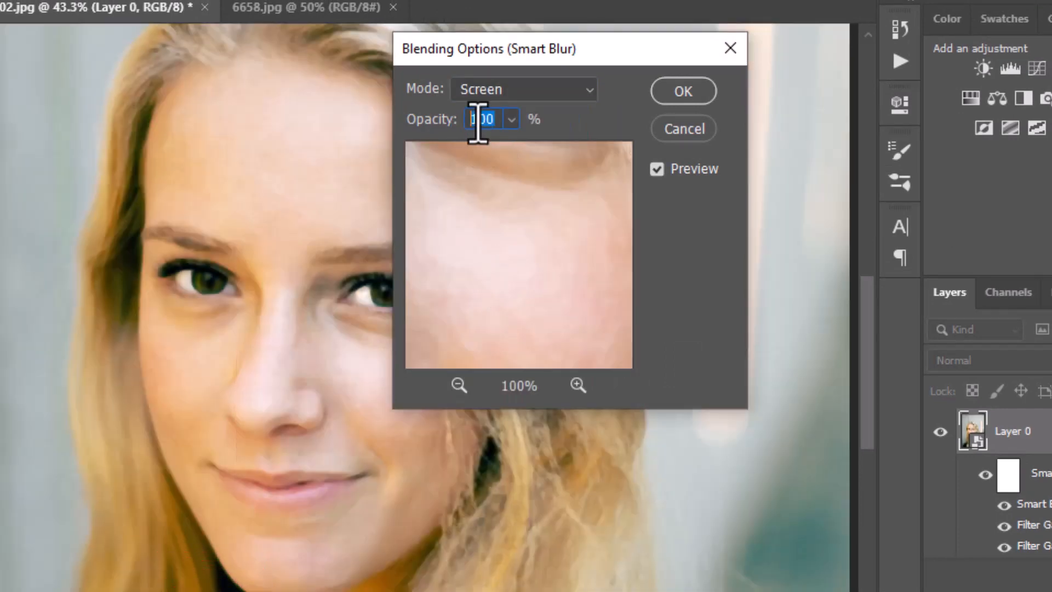
text(50)
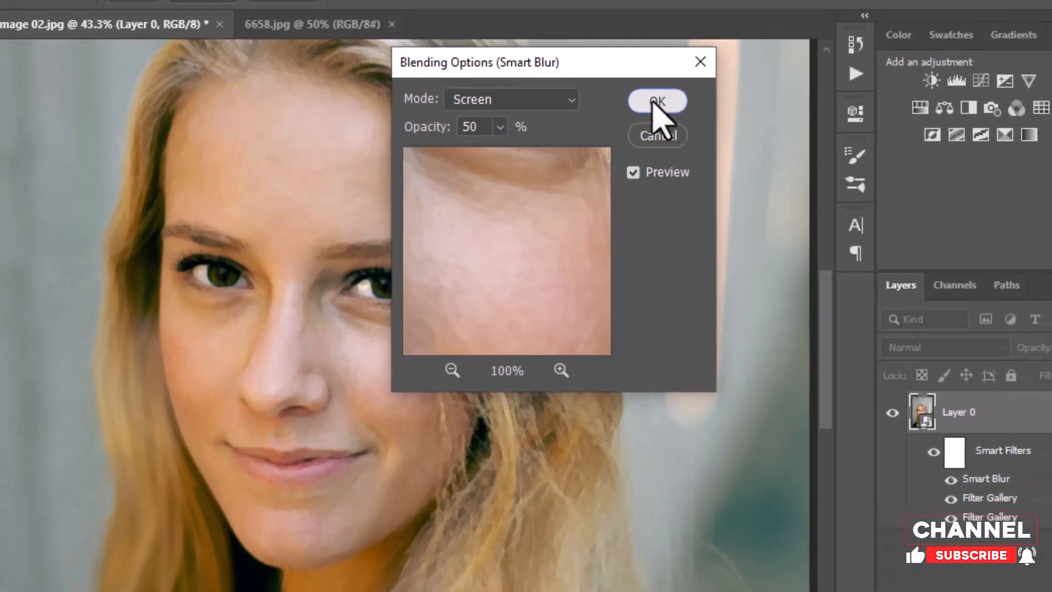
click(683, 92)
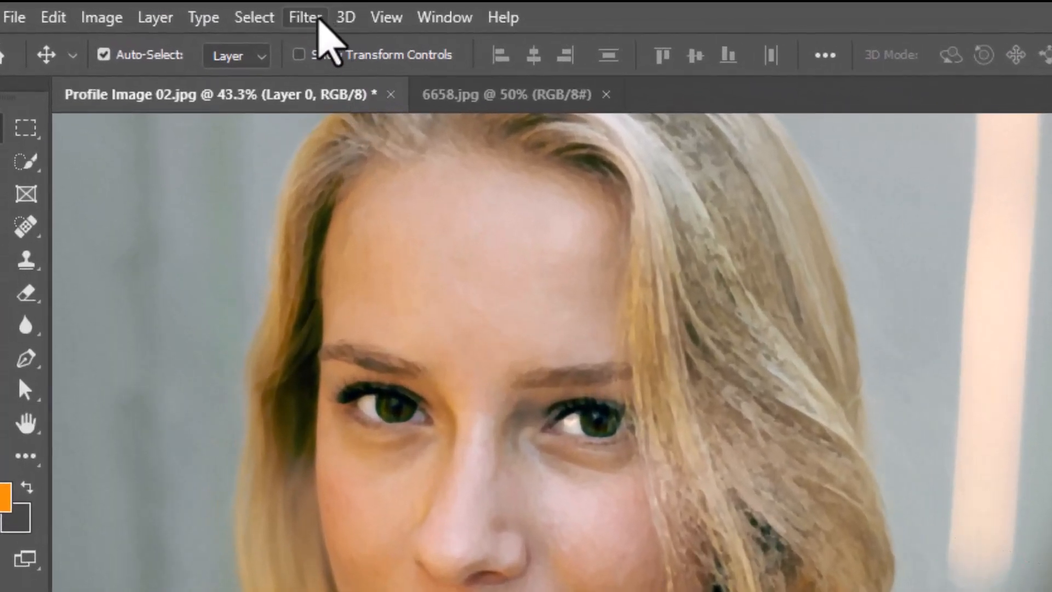
Apply the Find Edges stylize filter to the portrait layer
click(200, 12)
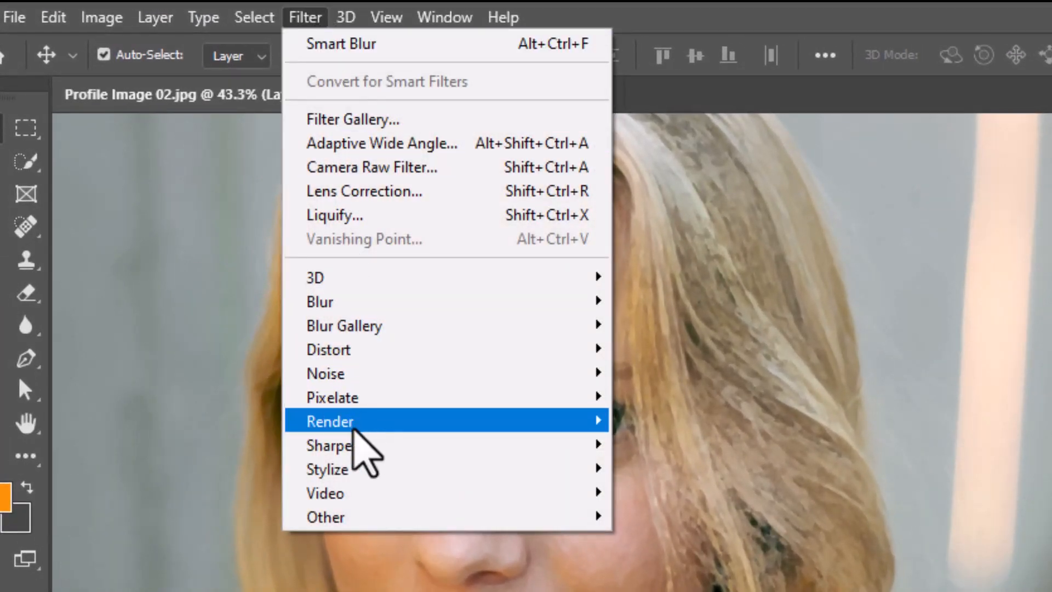
mouse_move(349, 470)
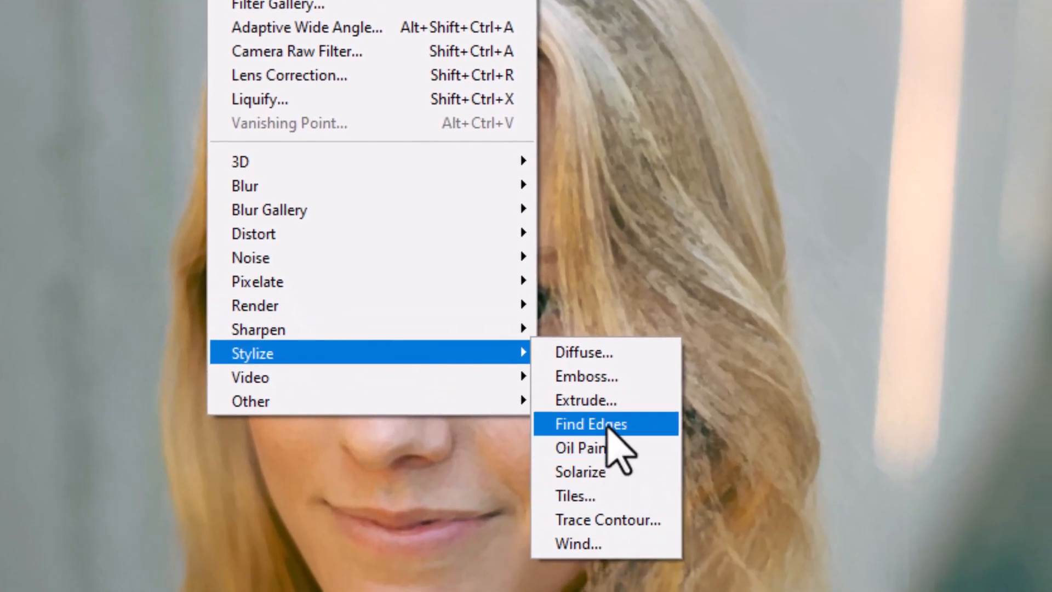
click(607, 426)
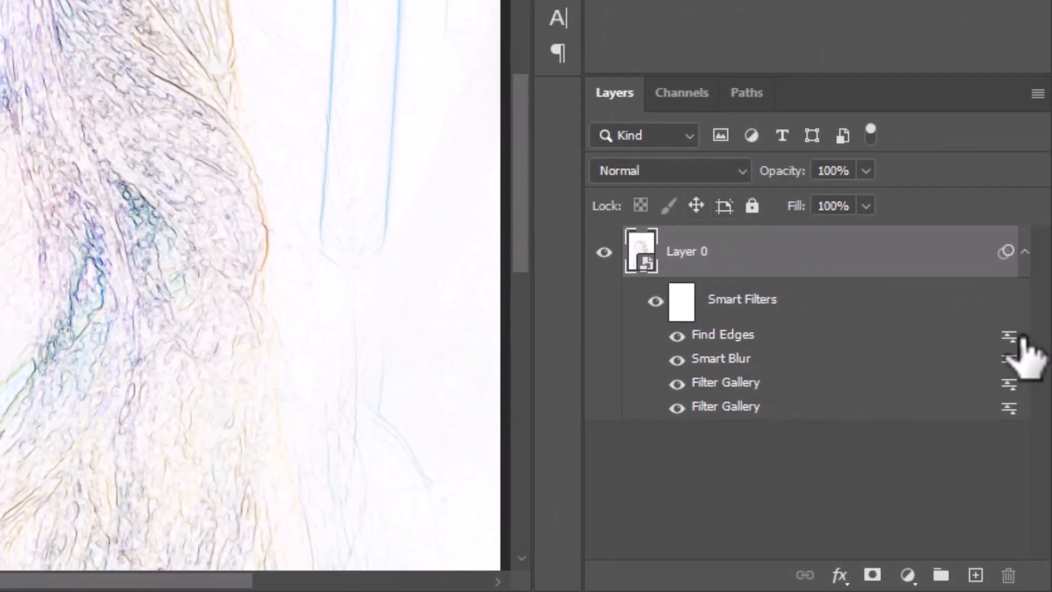
Set the Find Edges smart filter's blending to Multiply mode at 85% opacity
double_click(1009, 337)
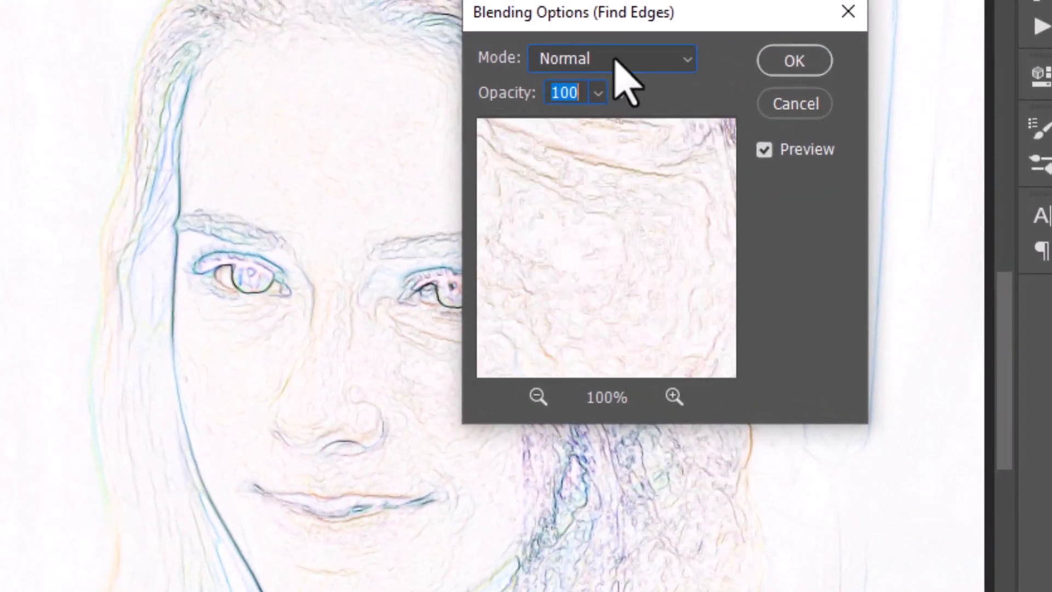
click(614, 60)
click(587, 167)
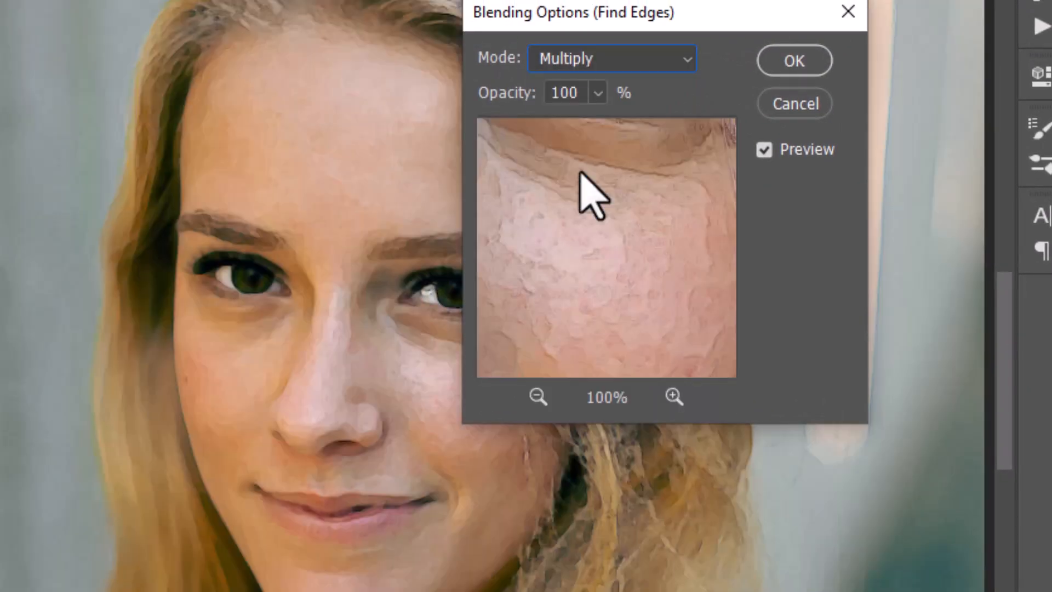
click(596, 93)
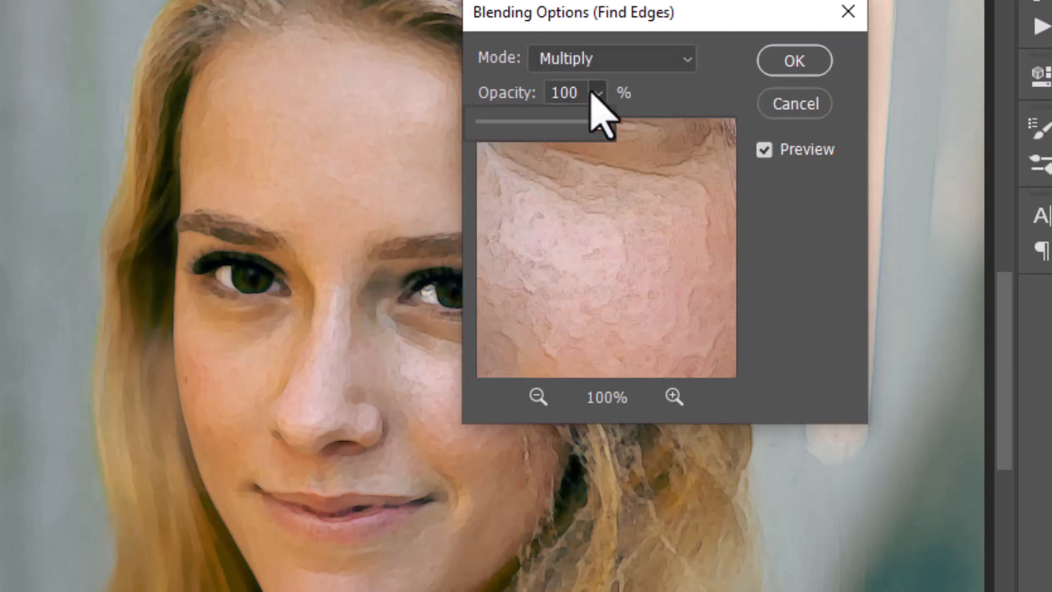
mouse_move(585, 121)
mouse_down()
mouse_move(542, 126)
mouse_move(581, 122)
mouse_up()
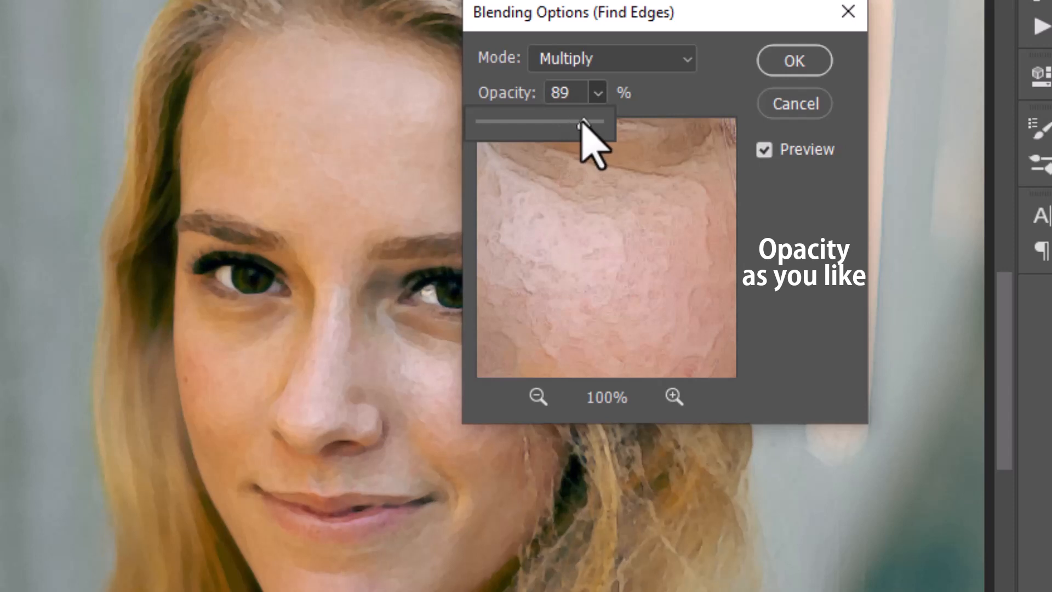
double_click(568, 92)
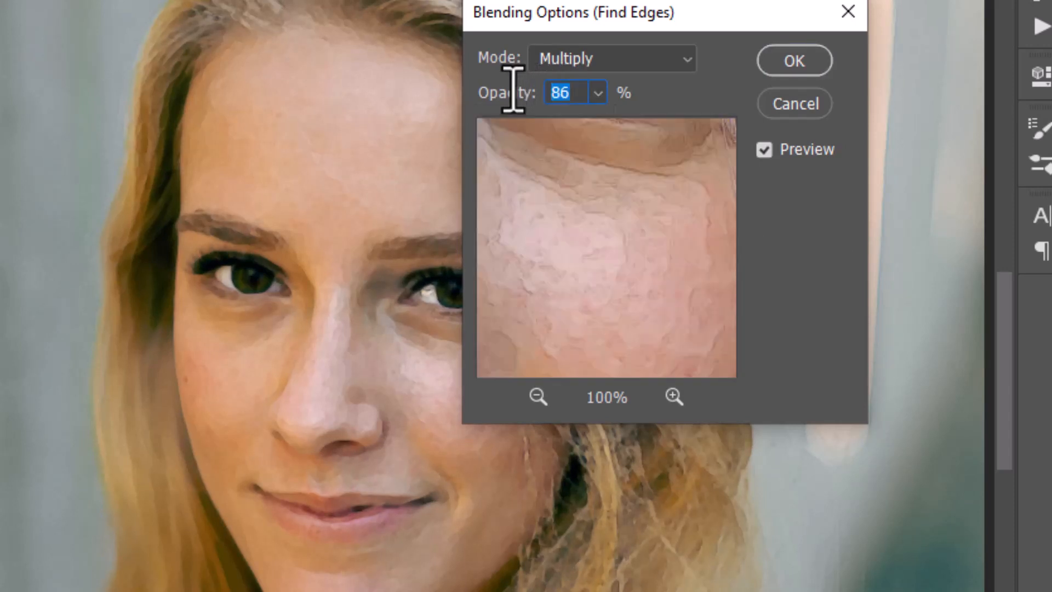
text(85)
click(790, 59)
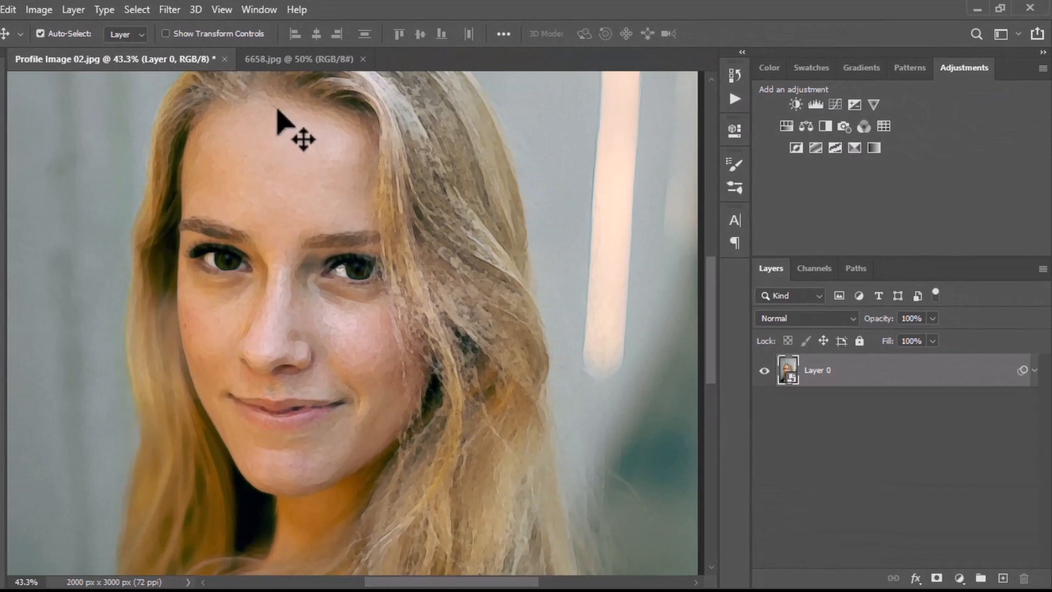
Select the whole watercolor texture image in 6658.jpg and copy it
click(281, 59)
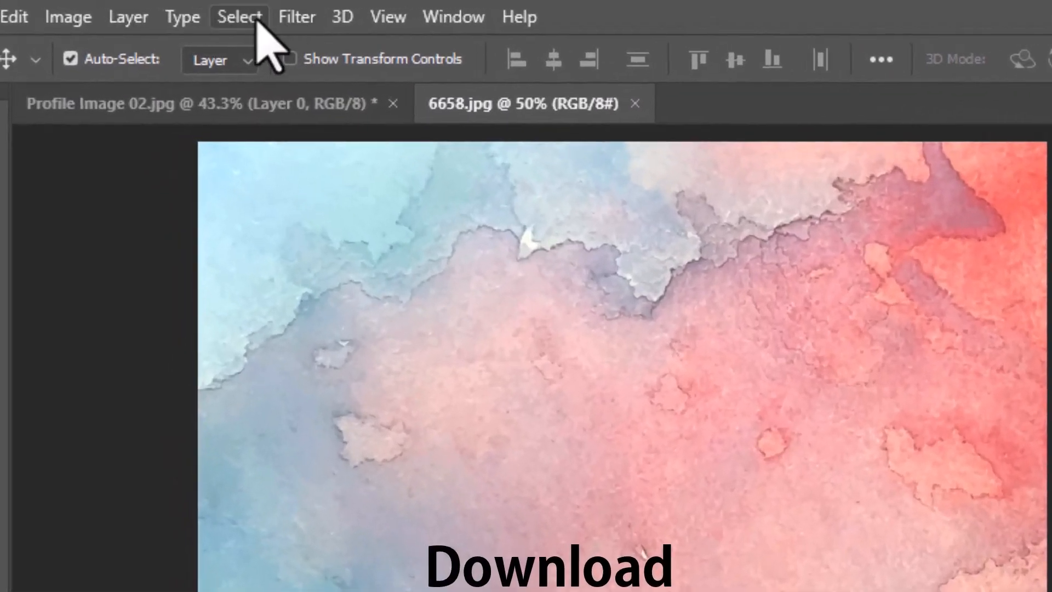
click(137, 10)
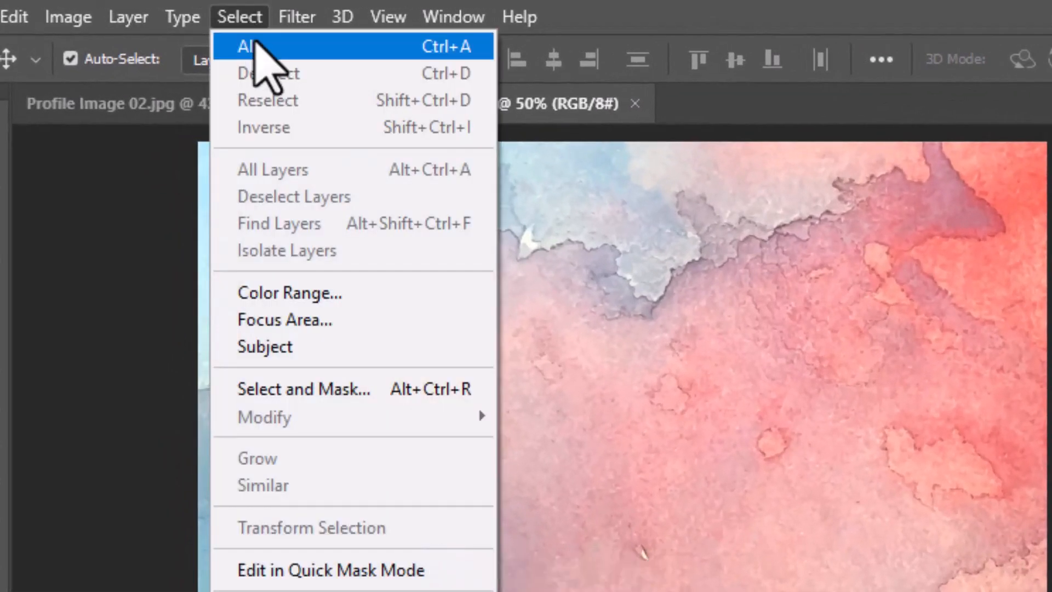
click(255, 45)
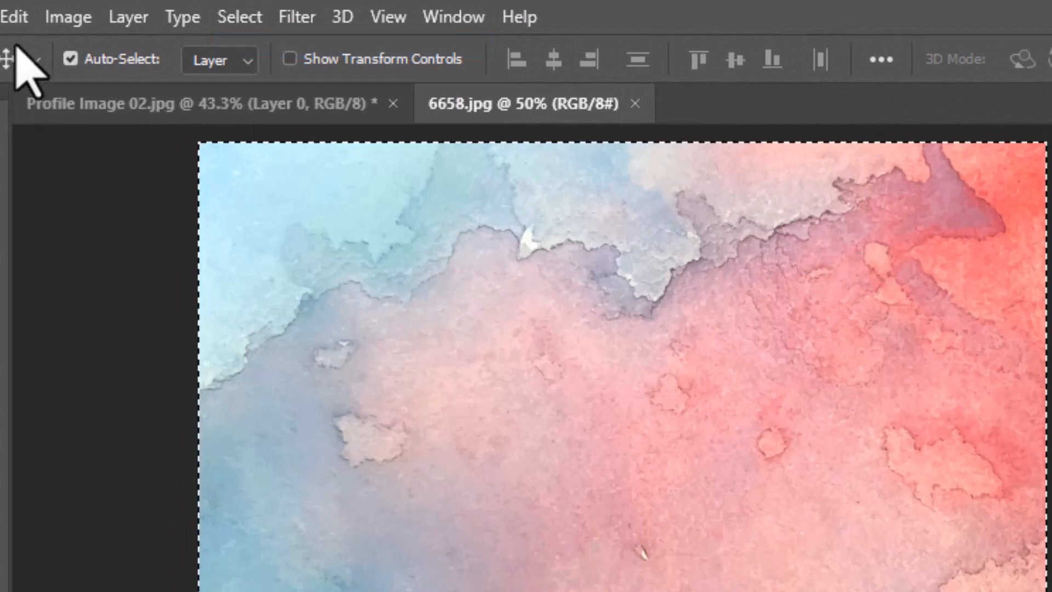
click(17, 22)
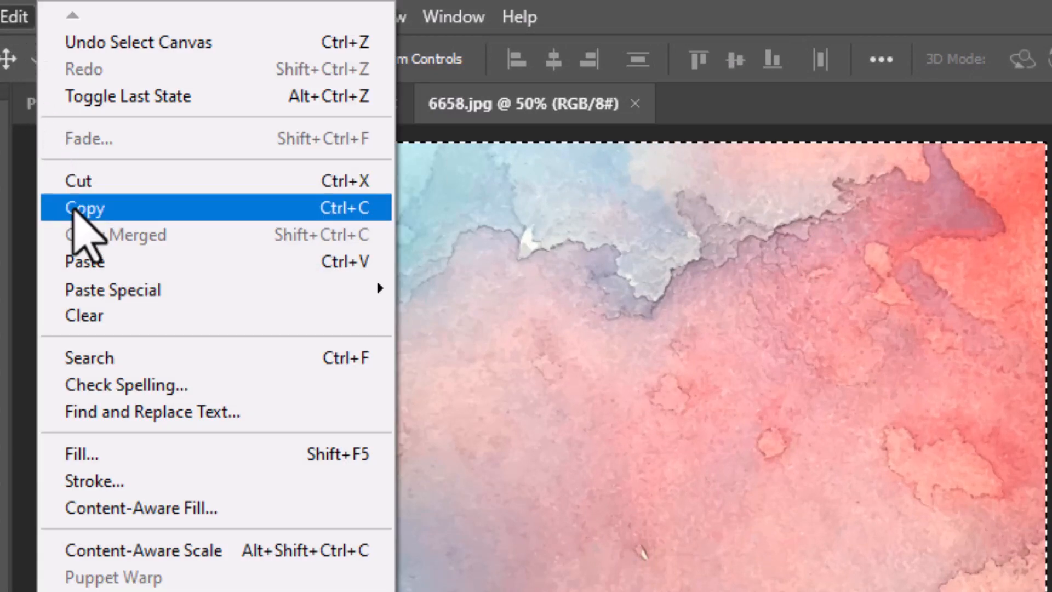
click(80, 208)
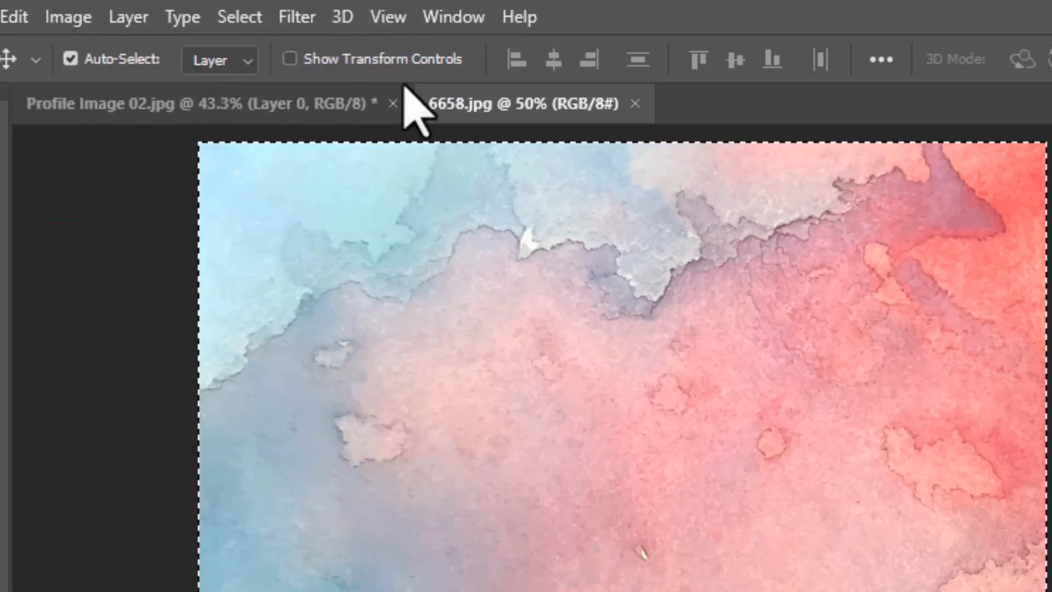
Paste the copied watercolor texture into Profile Image 02.jpg as a new layer above the portrait
click(278, 108)
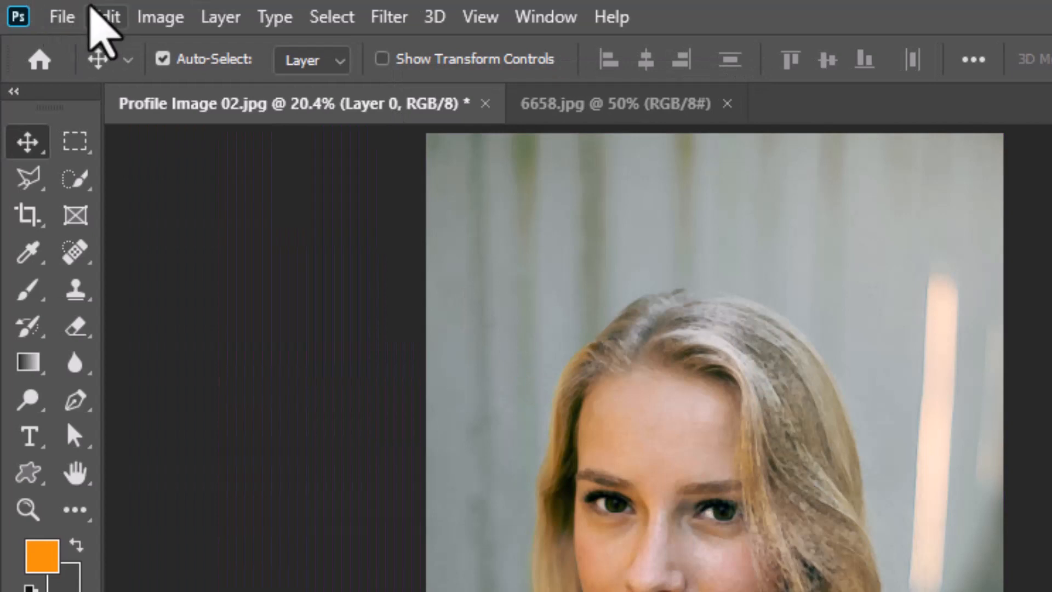
click(104, 17)
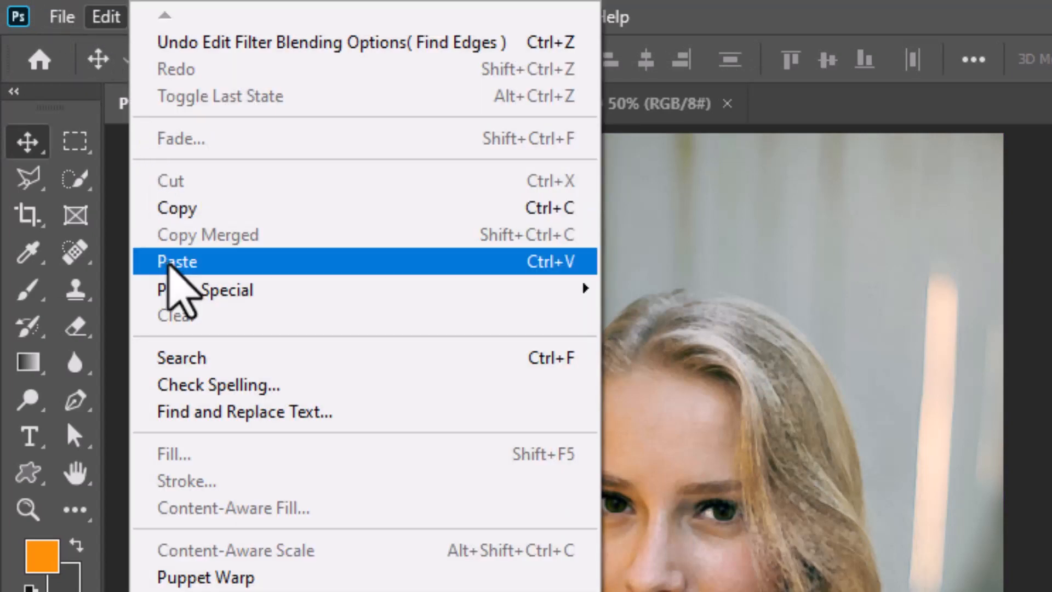
click(175, 262)
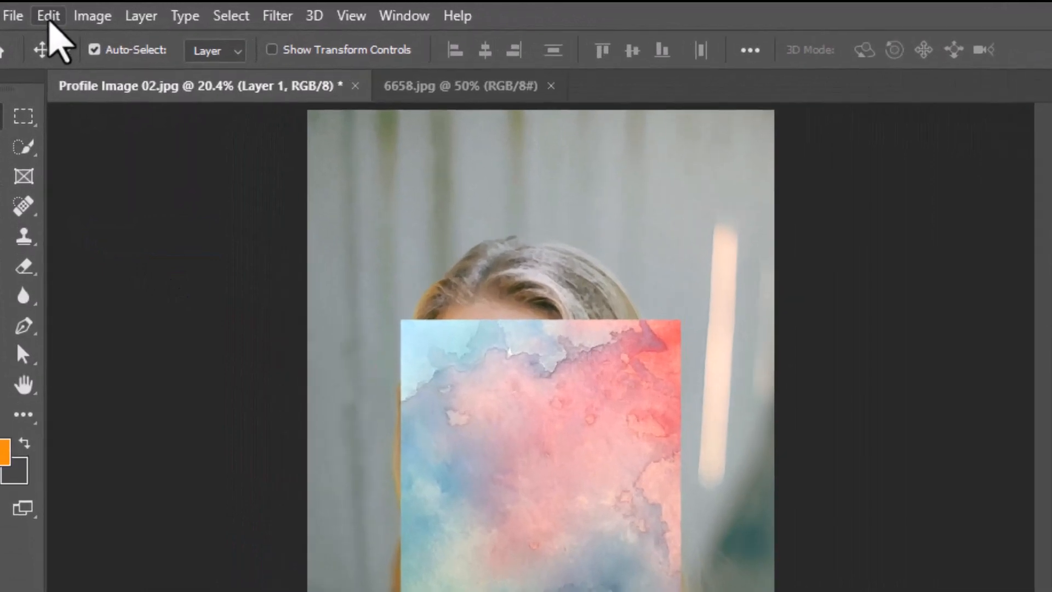
Scale the pasted texture layer proportionally from its centre to about 253% so it covers the whole canvas
click(34, 11)
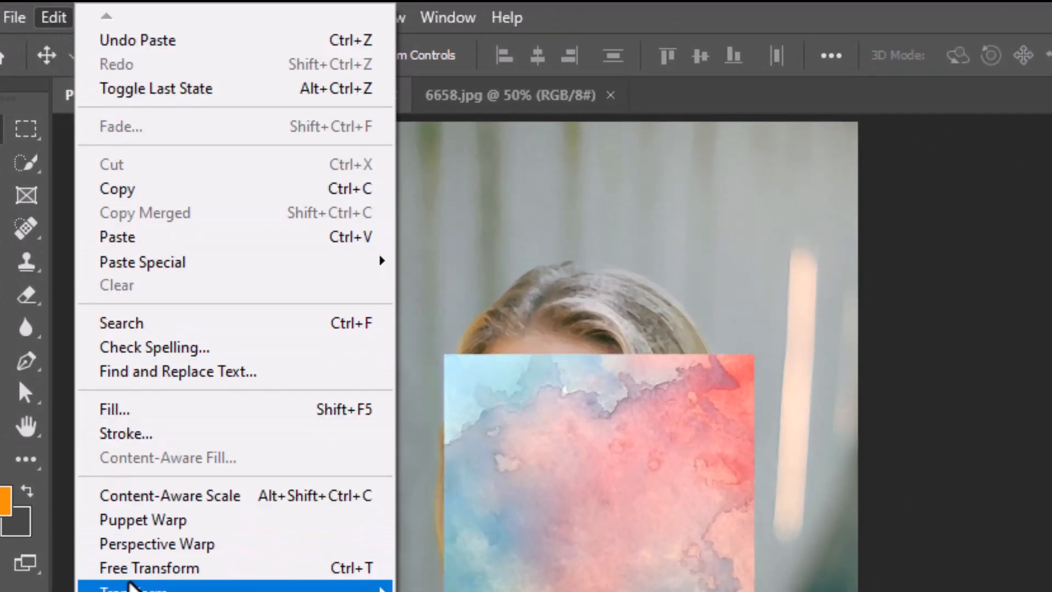
click(140, 570)
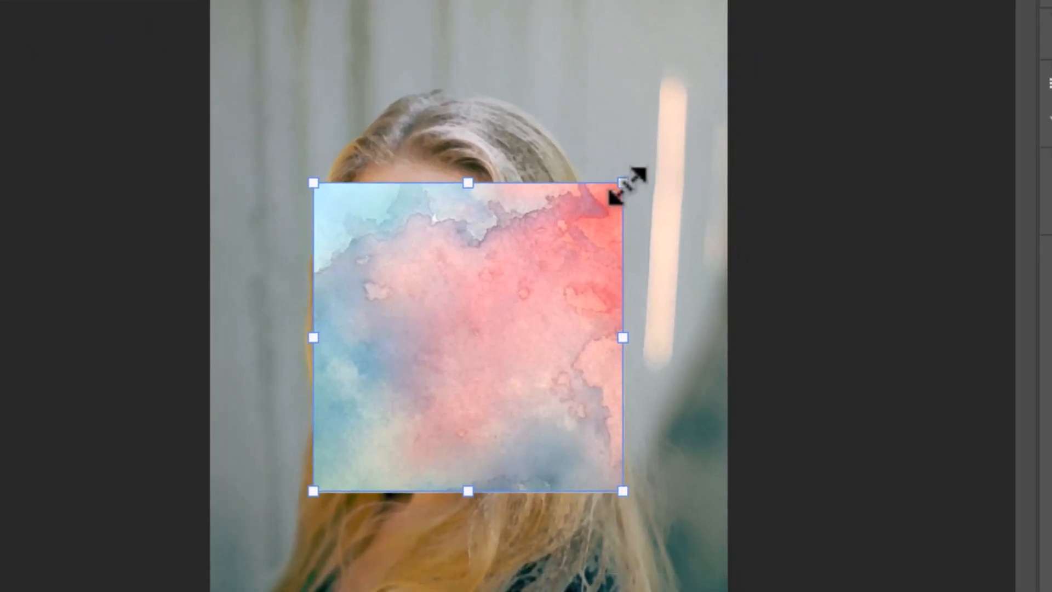
drag(625, 184, 859, 0)
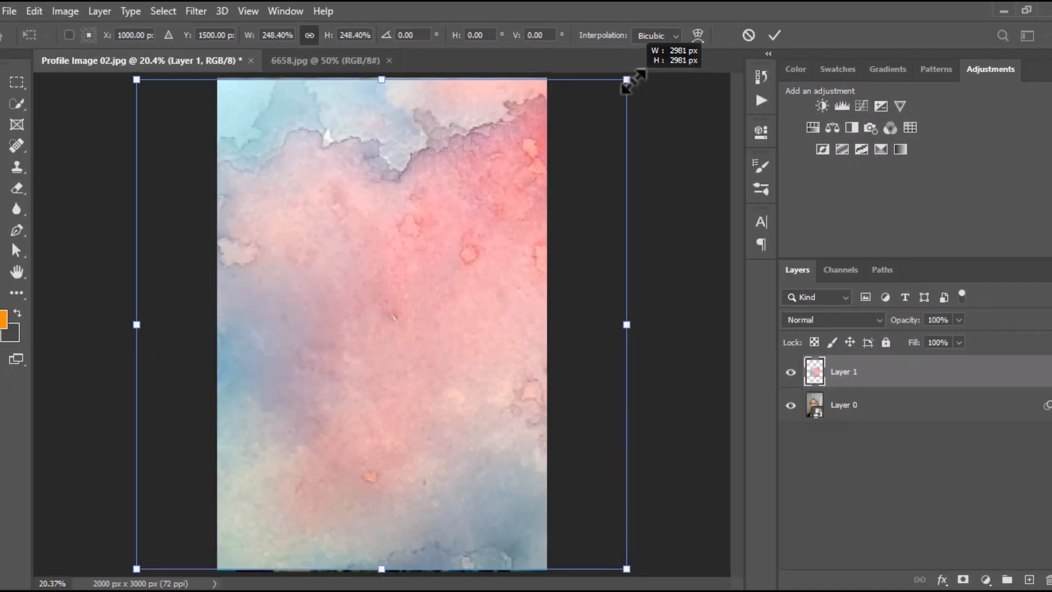
mouse_move(630, 78)
mouse_down()
mouse_move(639, 72)
mouse_move(634, 79)
mouse_up()
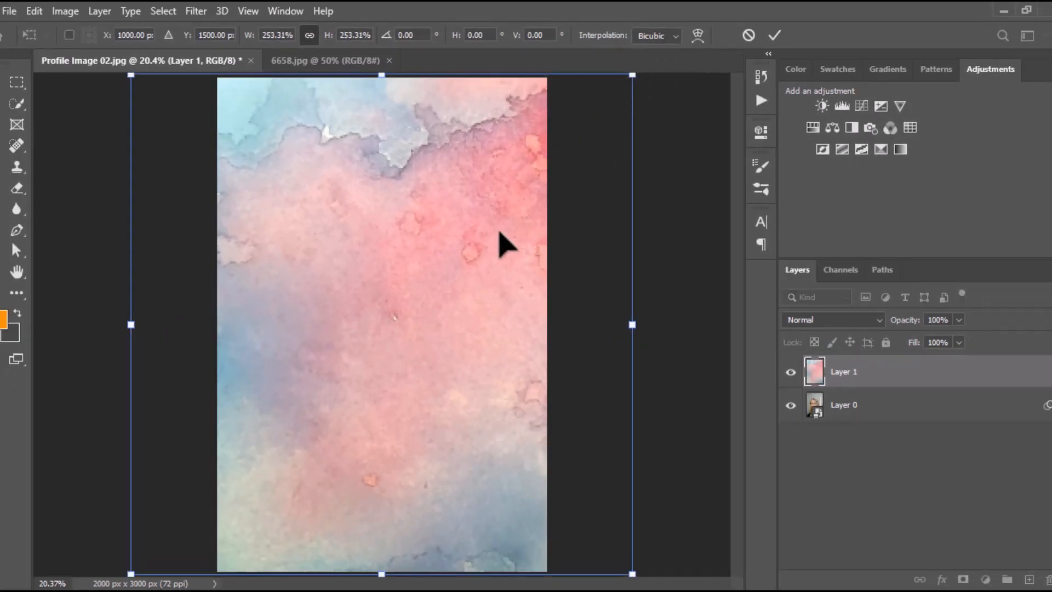
click(772, 36)
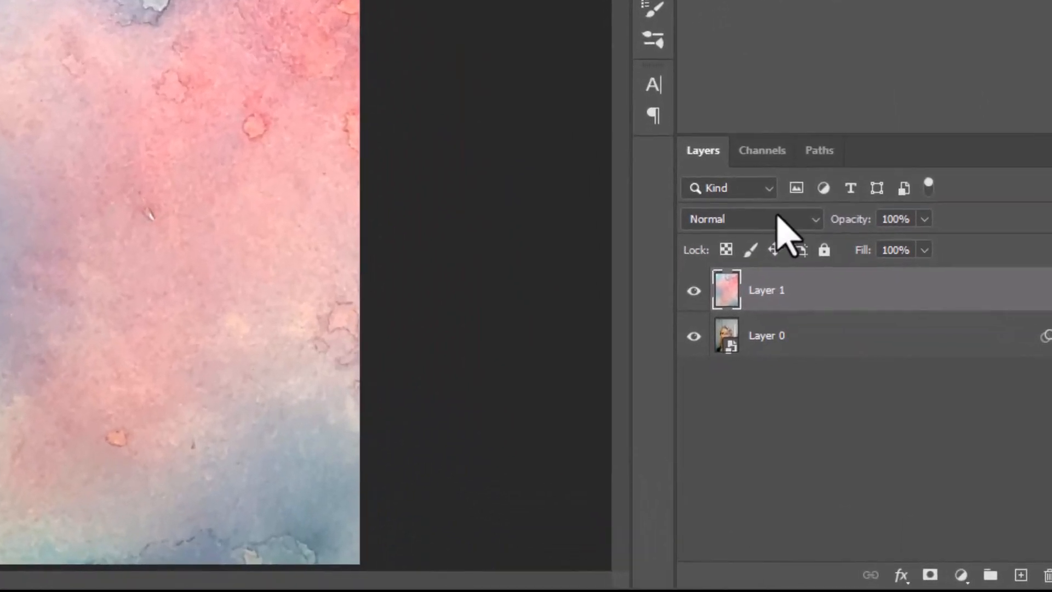
Set the blending mode of the watercolor texture layer, Layer 1, to Multiply
click(776, 219)
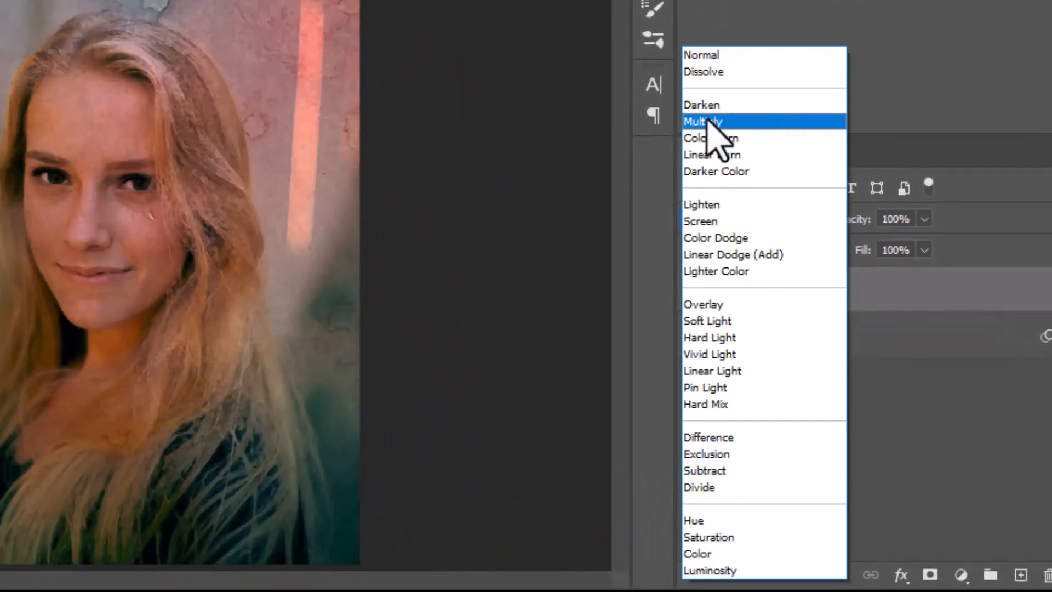
click(709, 122)
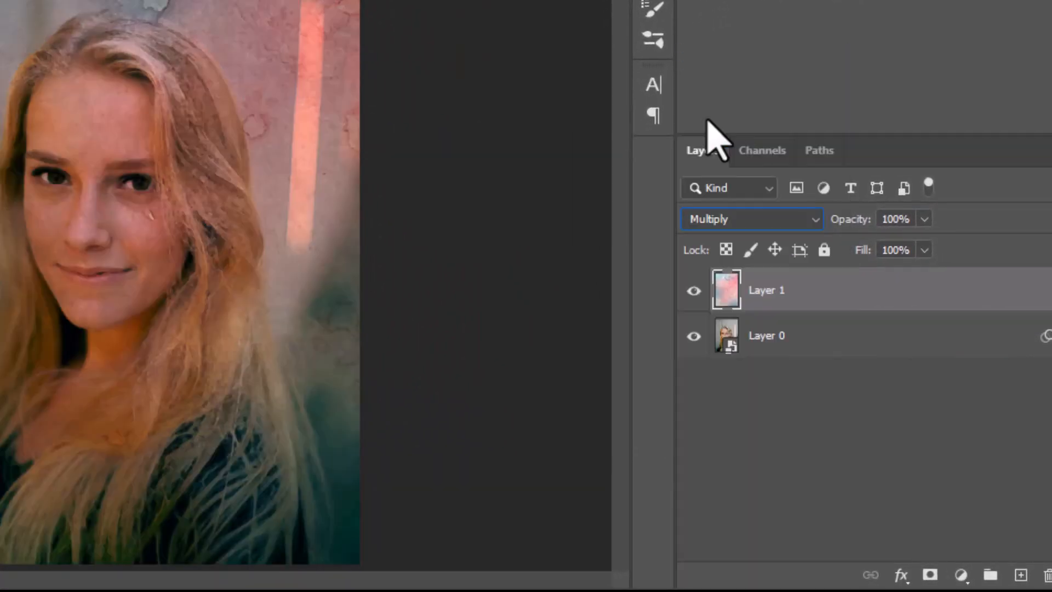
Hide the portrait layer, Layer 0, with a black layer mask and make white the foreground colour
click(756, 344)
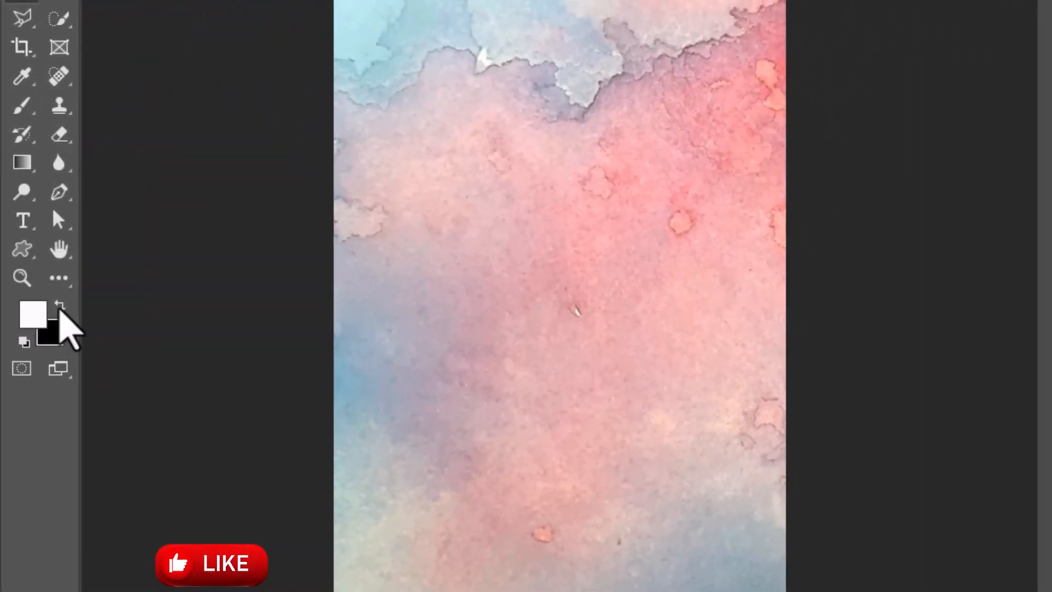
key(x)
key(x)
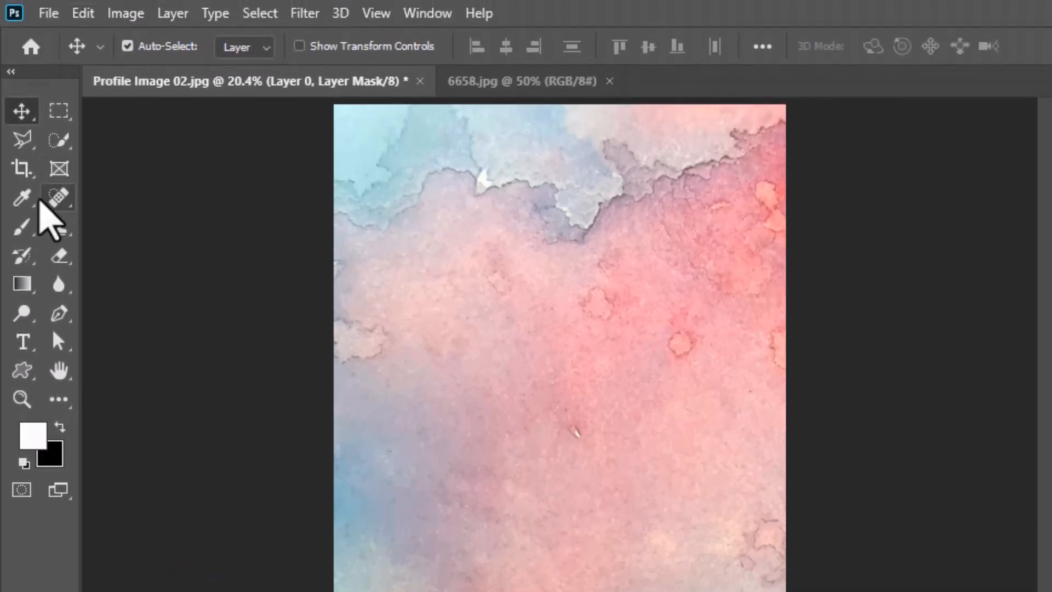
Choose Sampled Brush 23 for the Brush tool and set its size to 900 px
click(23, 226)
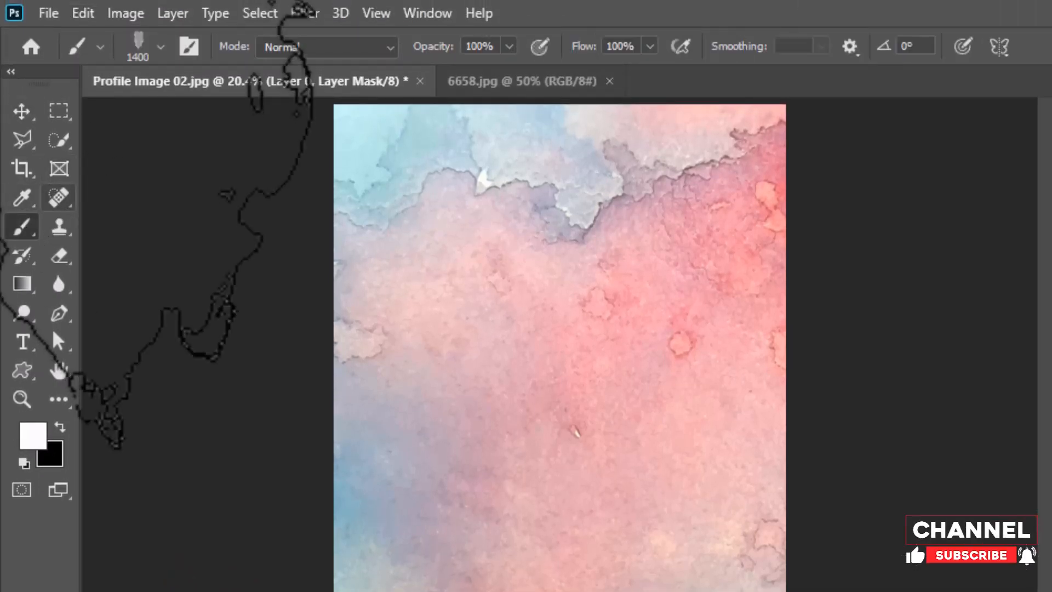
click(160, 48)
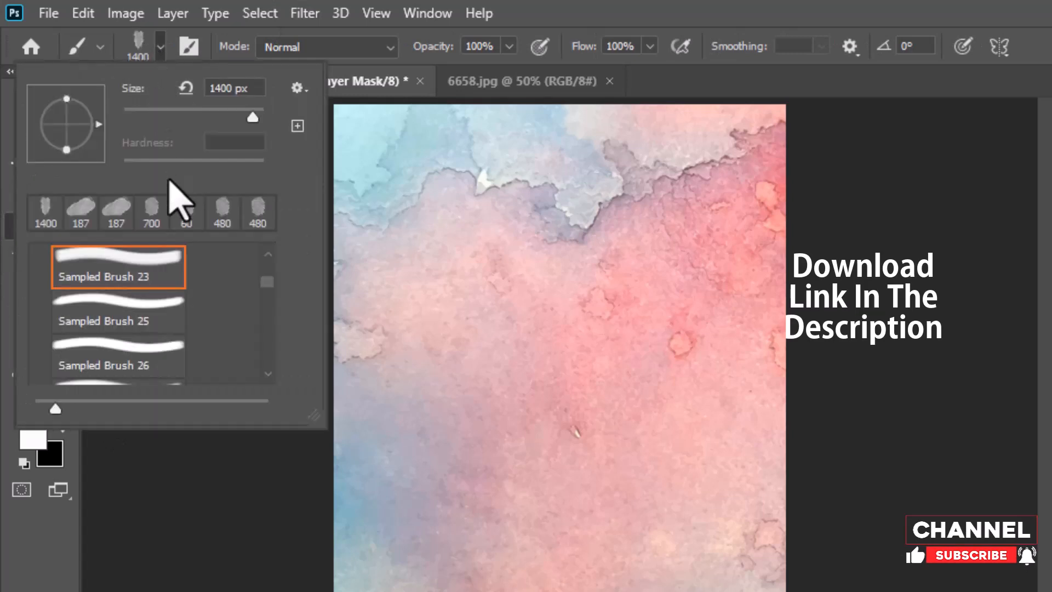
scroll(167, 291, up, 4)
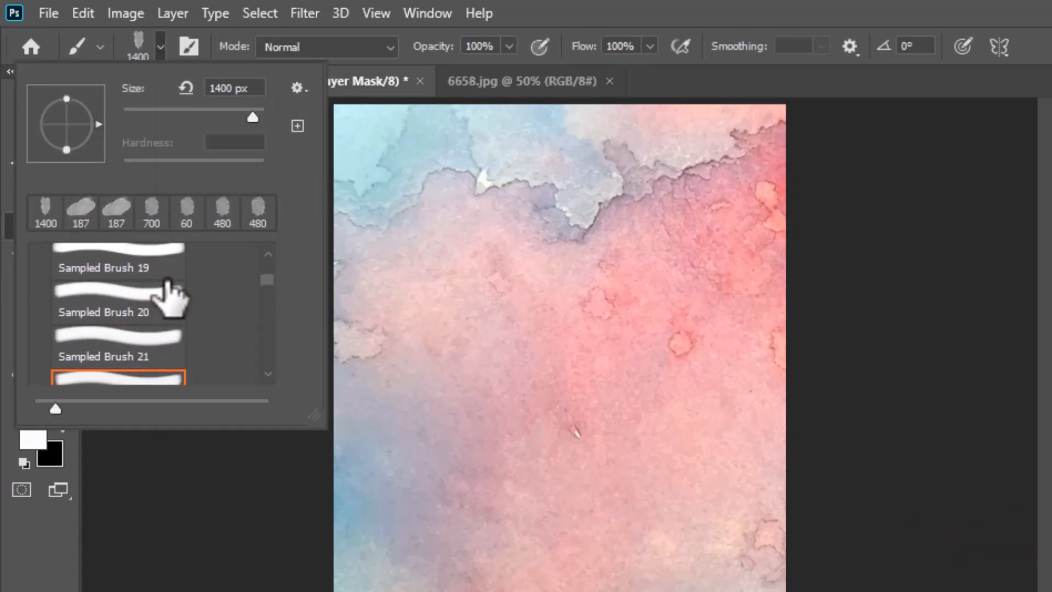
scroll(172, 285, up, 2)
scroll(175, 277, down, 3)
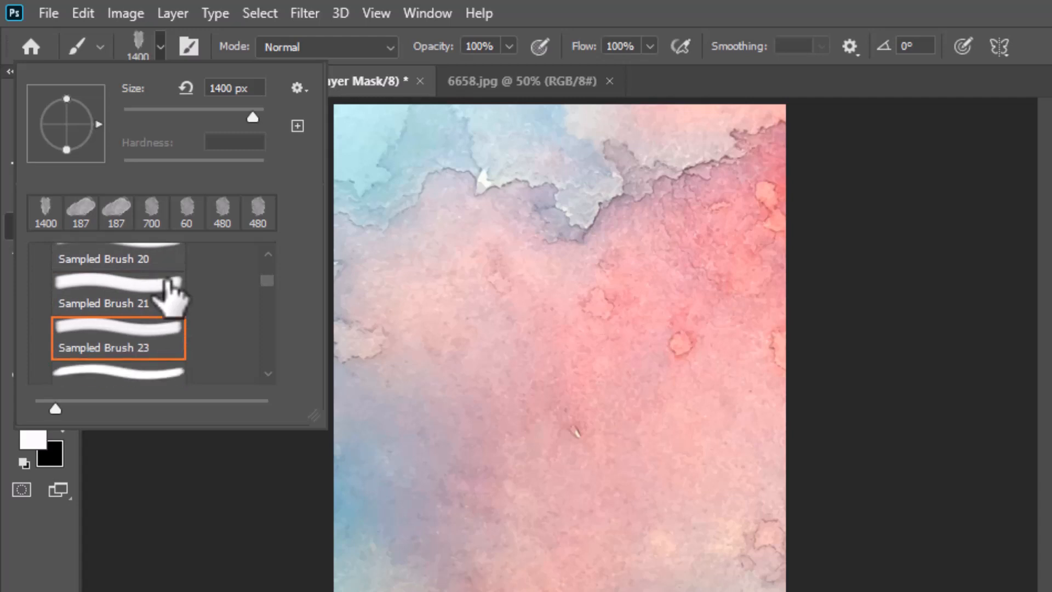
scroll(120, 349, down, 1)
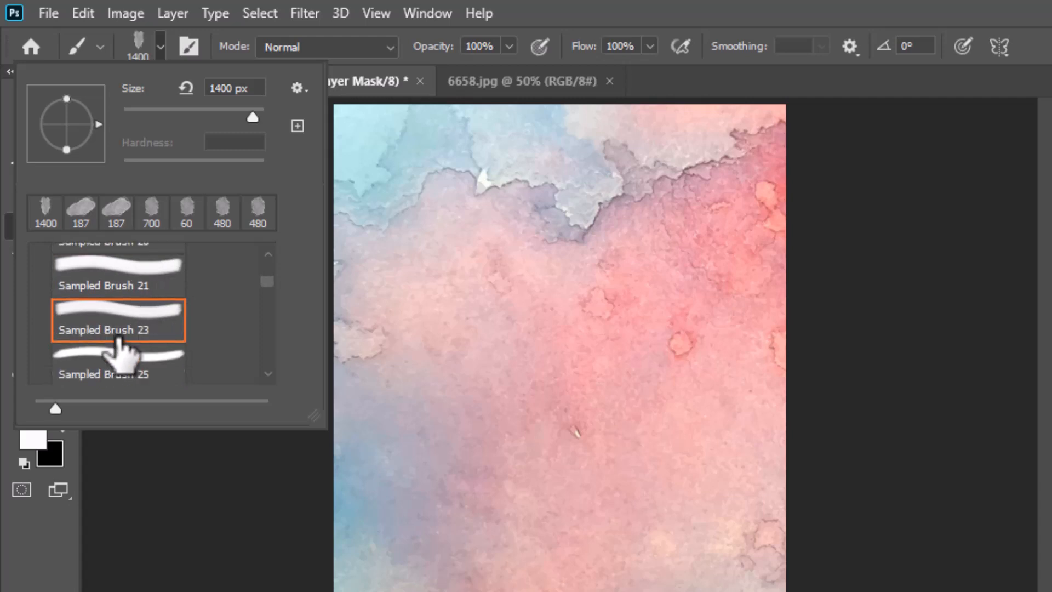
click(129, 329)
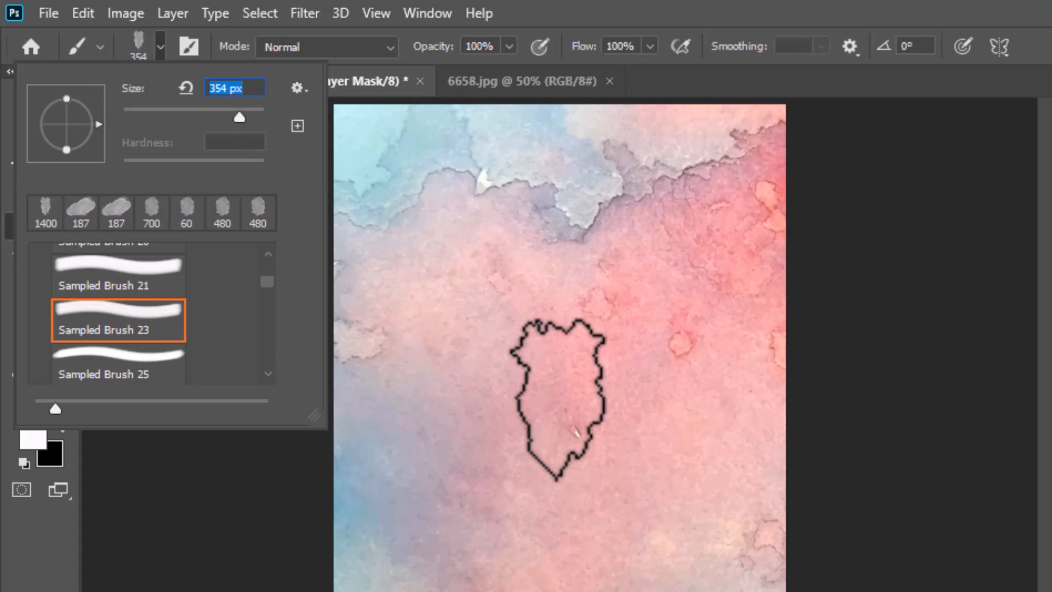
key(Return)
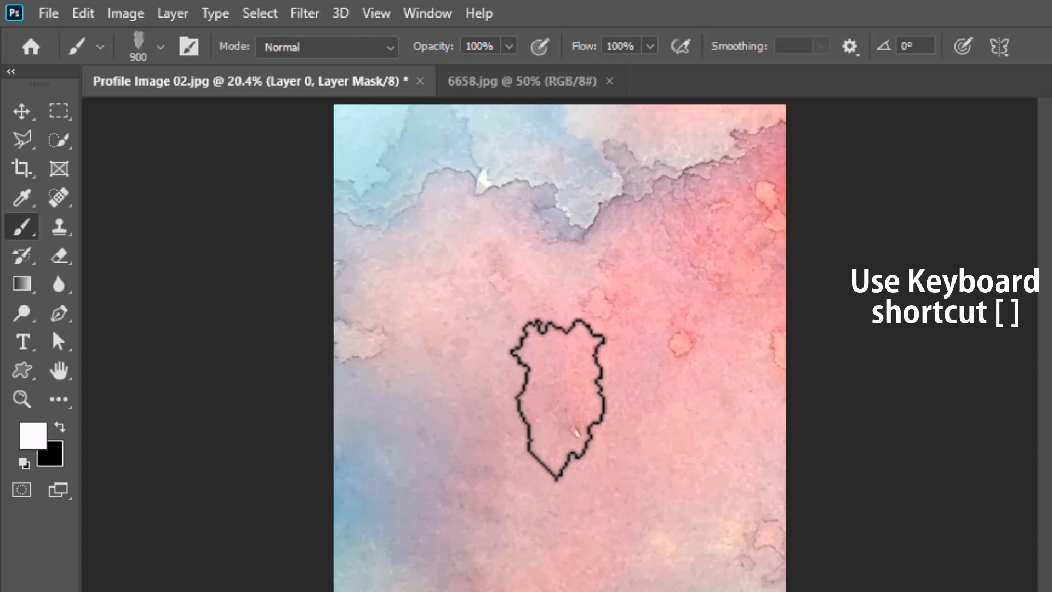
key(bracketright)
key(bracketright)
key(bracketright)
key(bracketright)
key(bracketright)
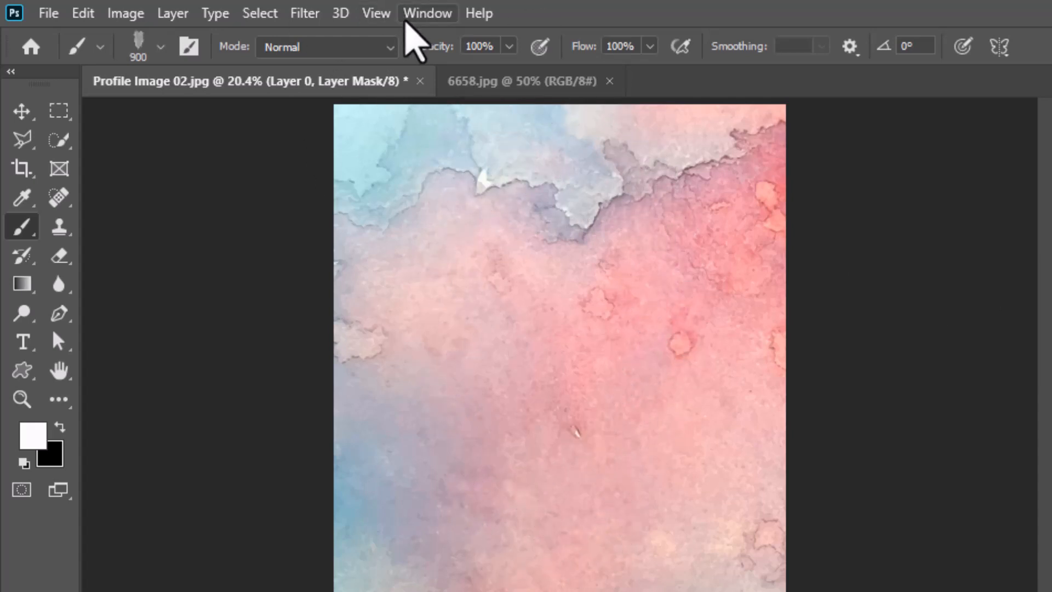
Turn on Shape Dynamics in the brush settings and set the Angle Jitter to 100%
click(423, 13)
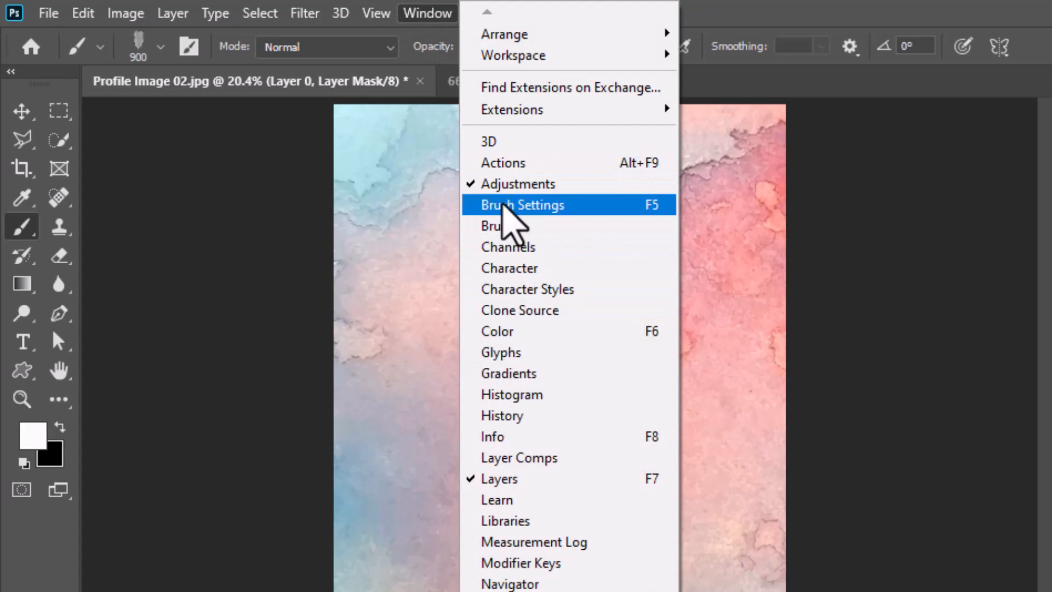
click(650, 207)
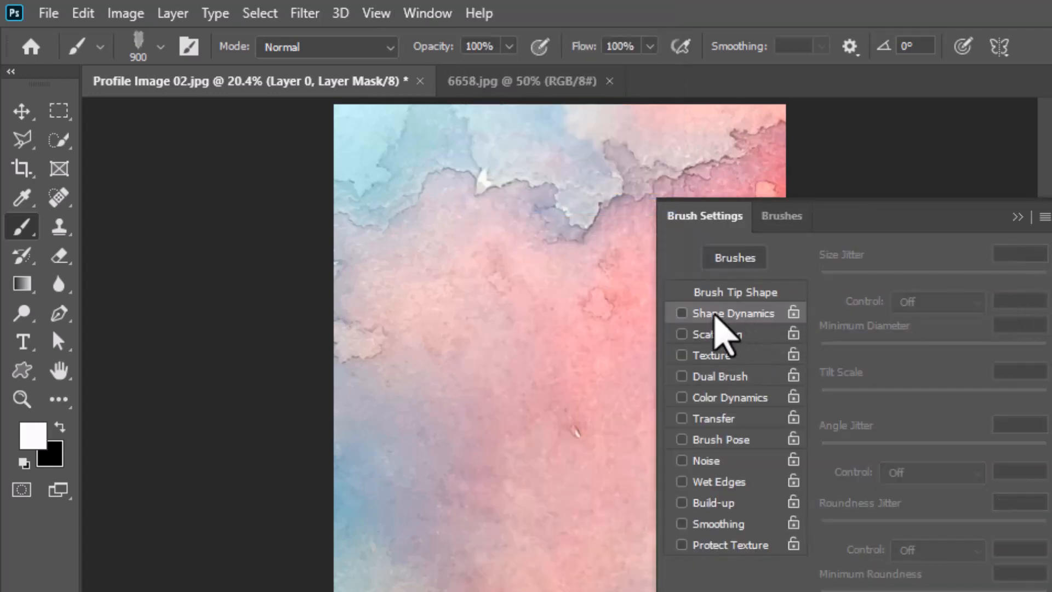
click(712, 314)
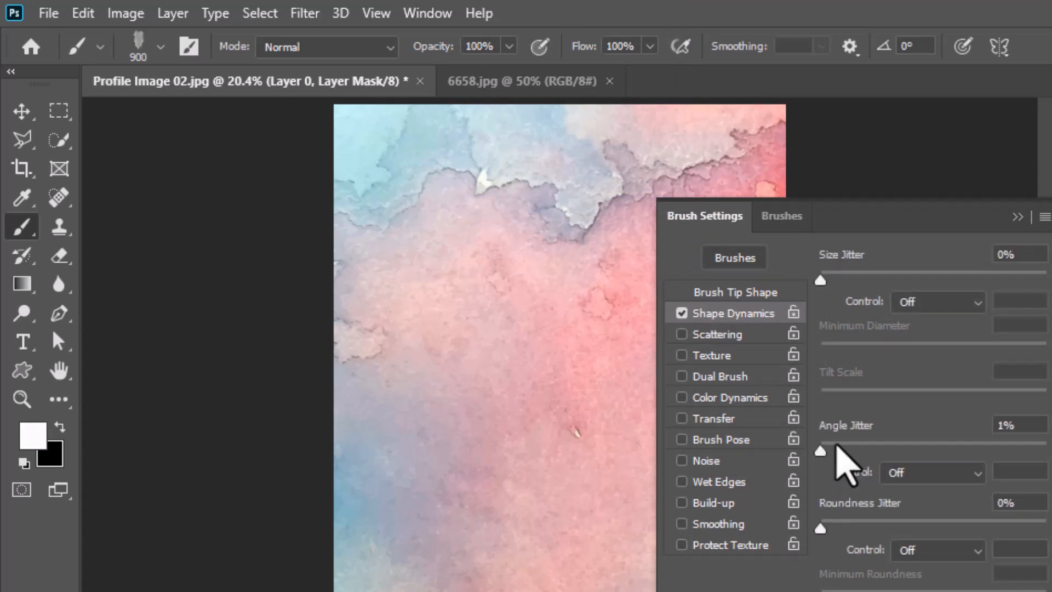
drag(1035, 458, 1040, 471)
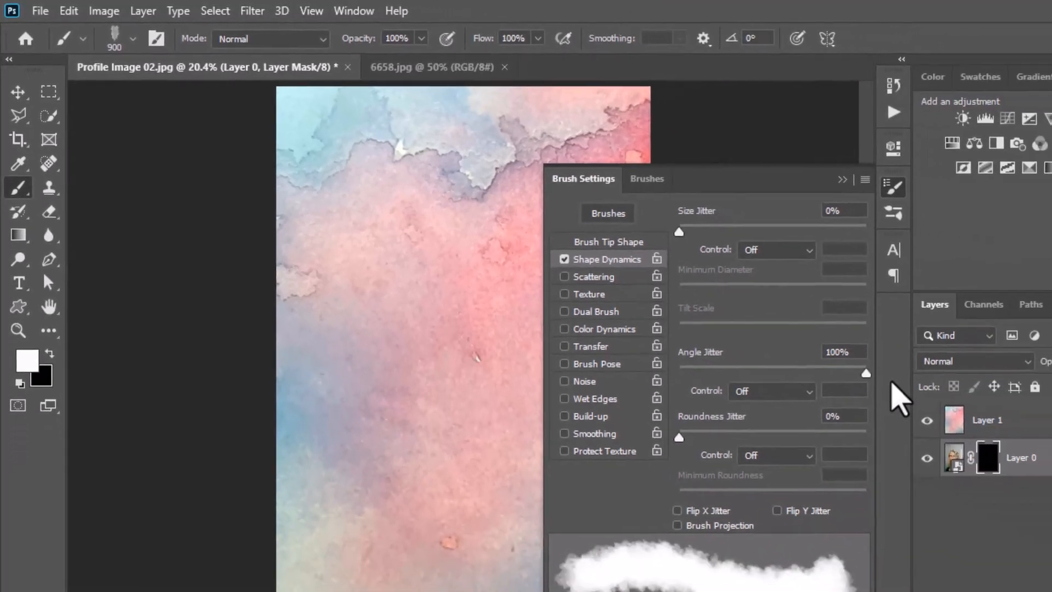
Reveal the woman's face by painting white with the 900 px brush on Layer 0's mask
click(881, 187)
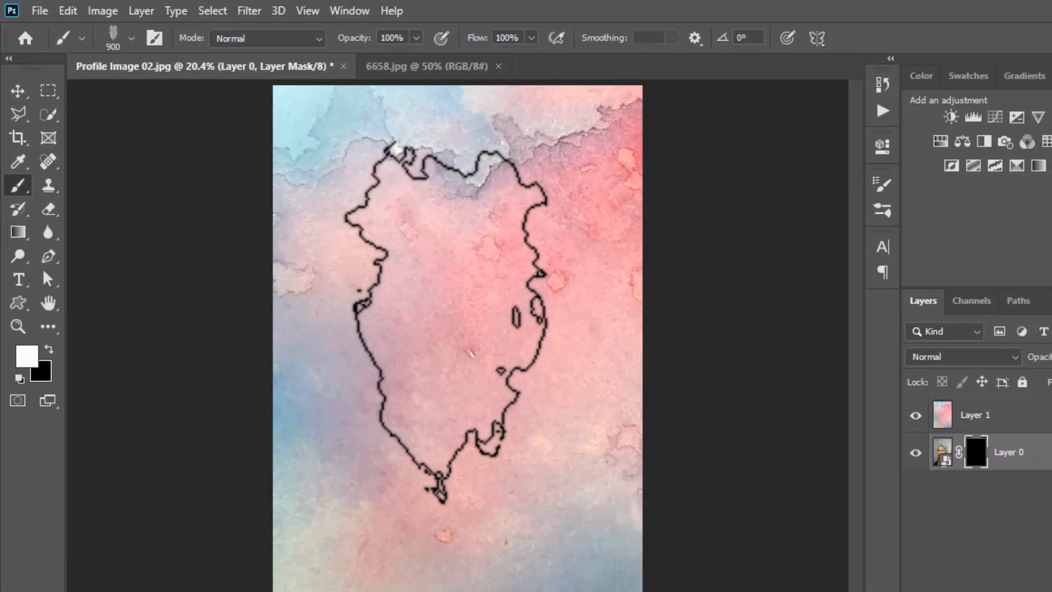
mouse_move(456, 317)
mouse_down()
mouse_move(452, 263)
mouse_move(445, 305)
mouse_move(437, 304)
mouse_move(469, 347)
mouse_move(462, 321)
mouse_move(470, 376)
mouse_move(512, 258)
mouse_move(528, 329)
mouse_move(500, 277)
mouse_move(521, 386)
mouse_move(458, 364)
mouse_move(411, 394)
mouse_move(447, 383)
mouse_up()
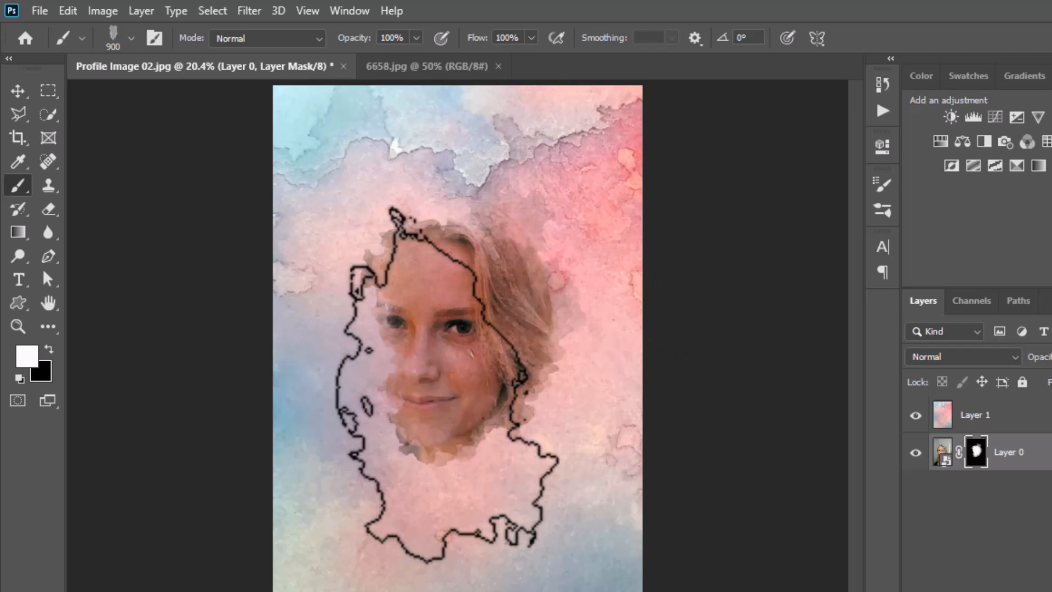
scroll(447, 384, up, 3)
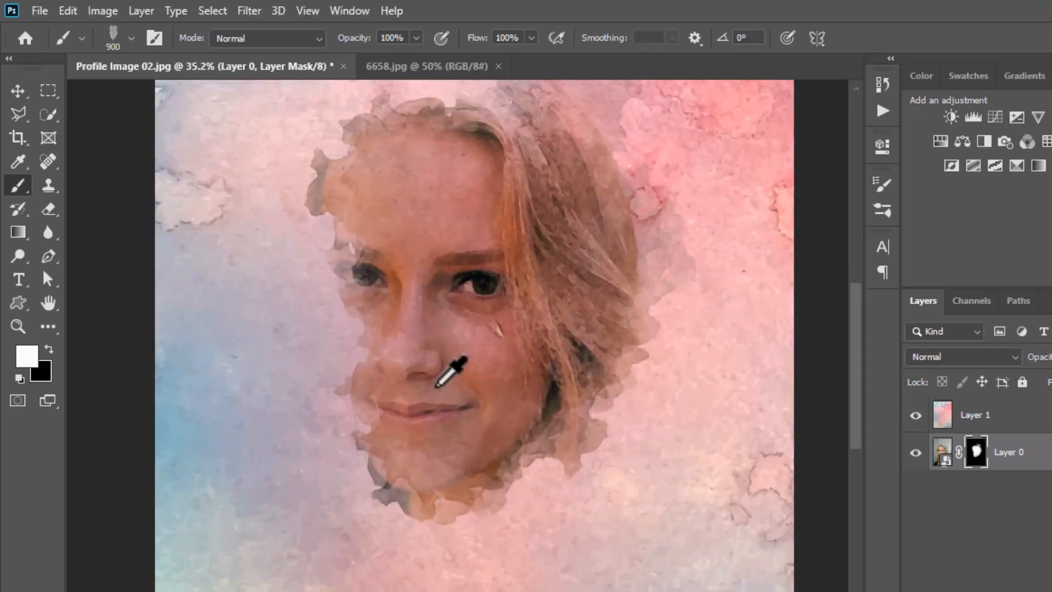
scroll(436, 386, down, 1)
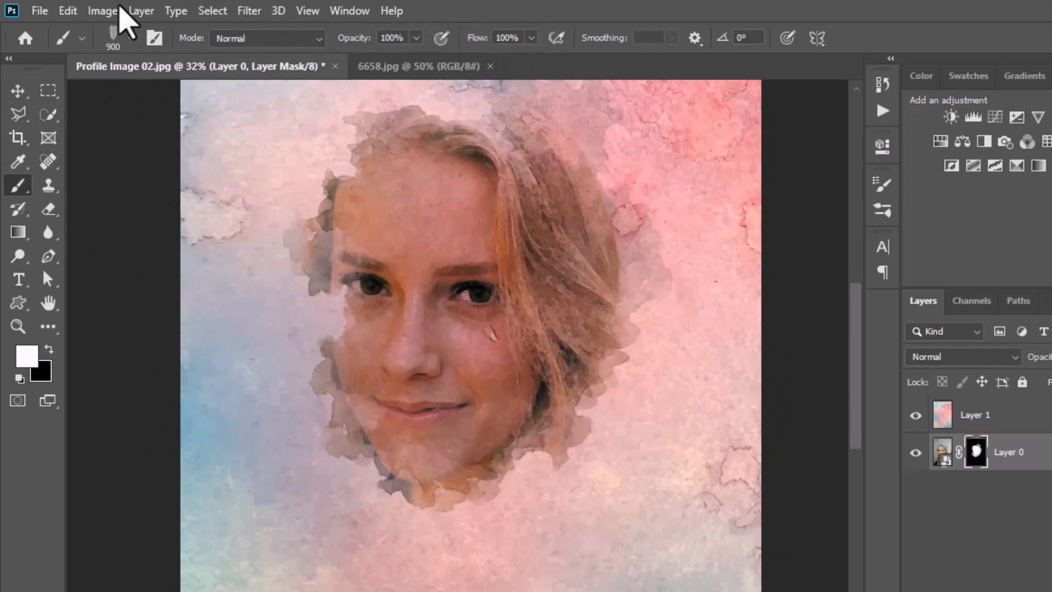
Switch the brush to Sampled Brush 25 and turn on Shape Dynamics with an Angle Jitter of 96%
click(129, 39)
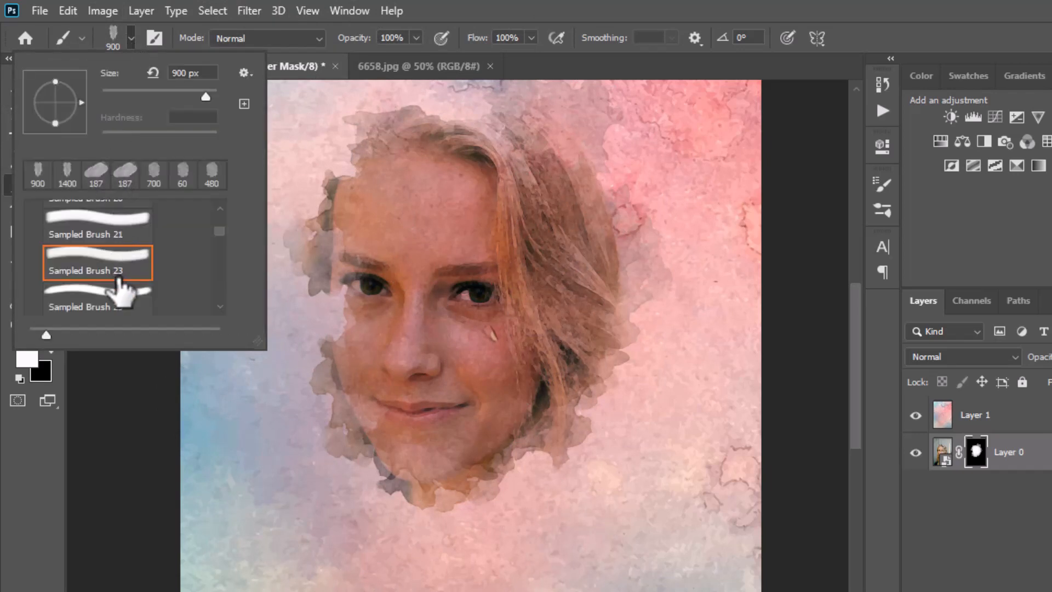
scroll(120, 296, down, 3)
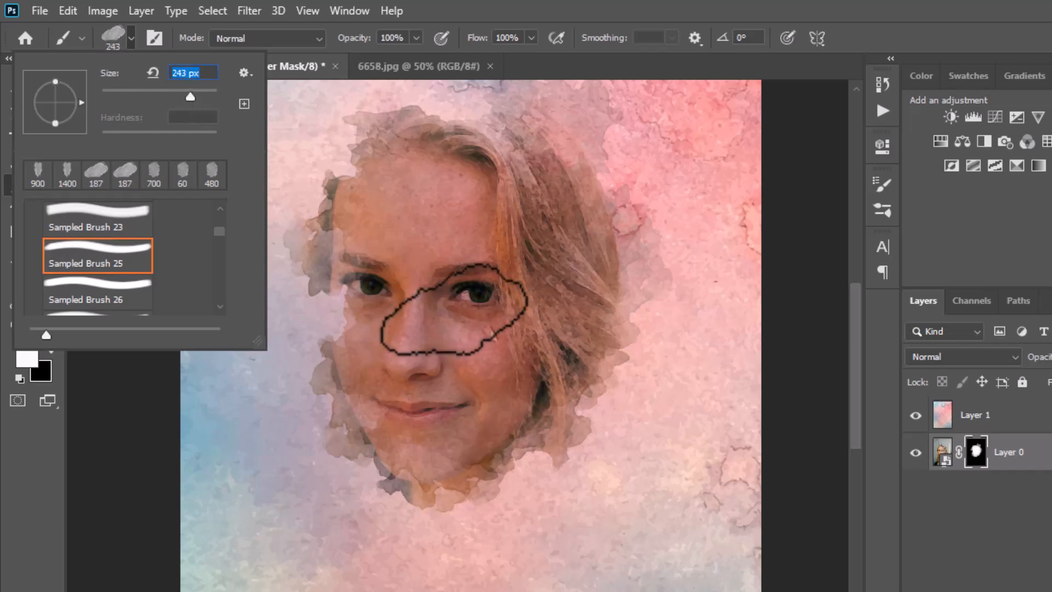
click(883, 187)
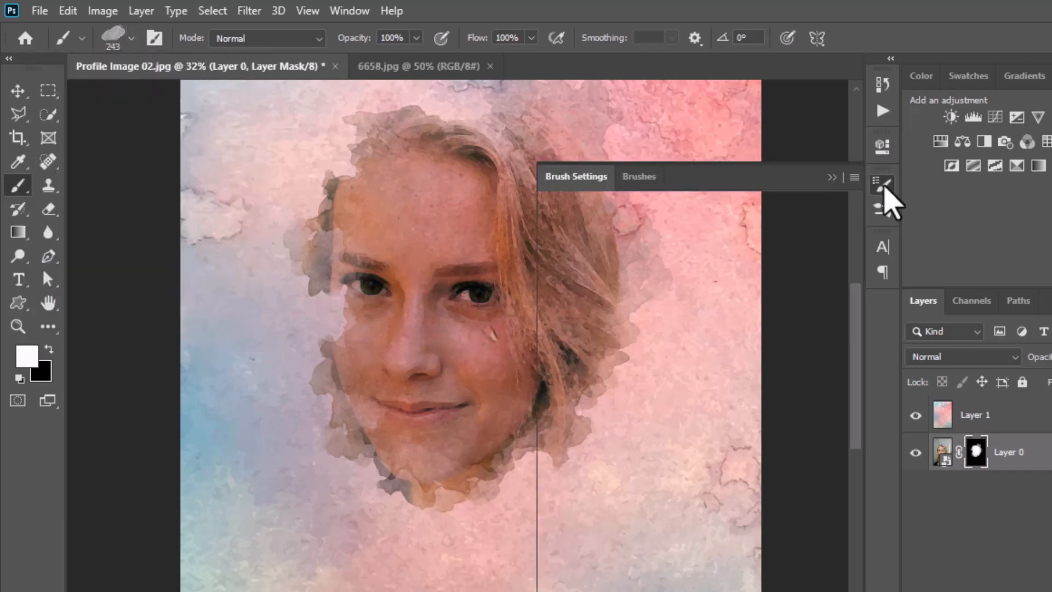
click(579, 259)
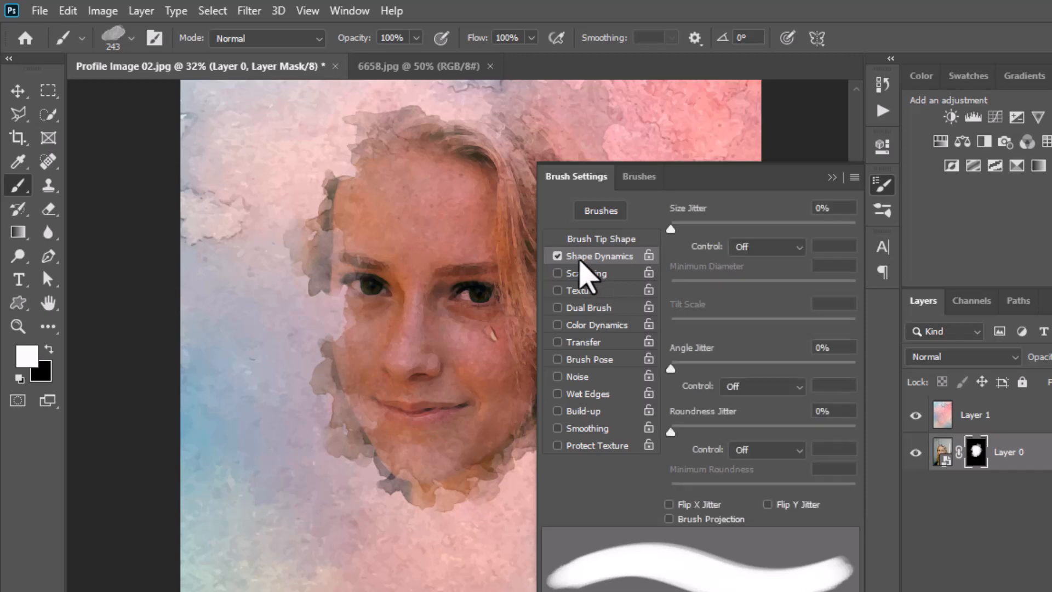
drag(697, 366, 848, 368)
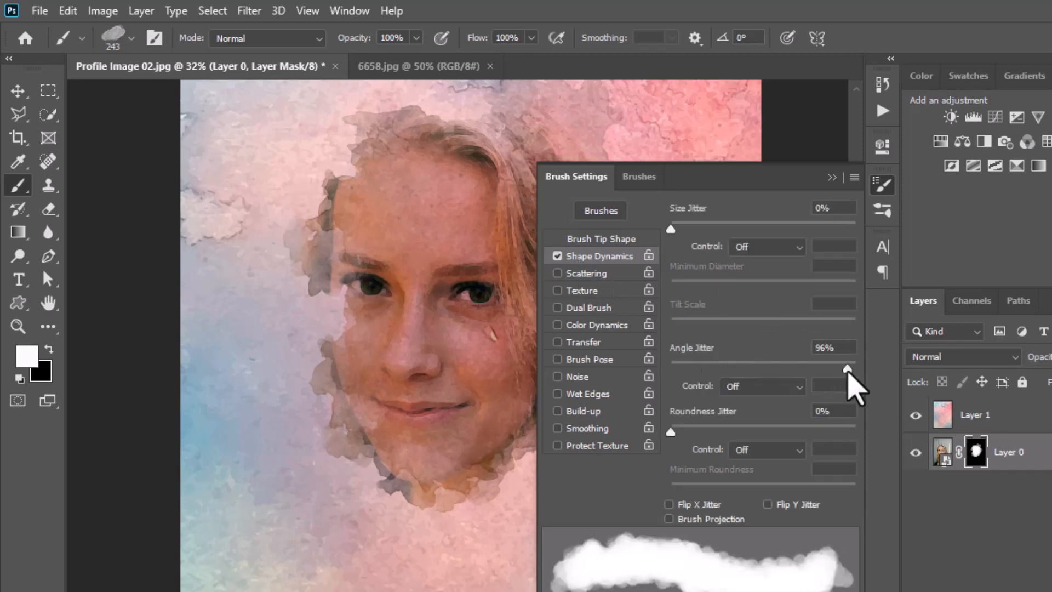
click(884, 186)
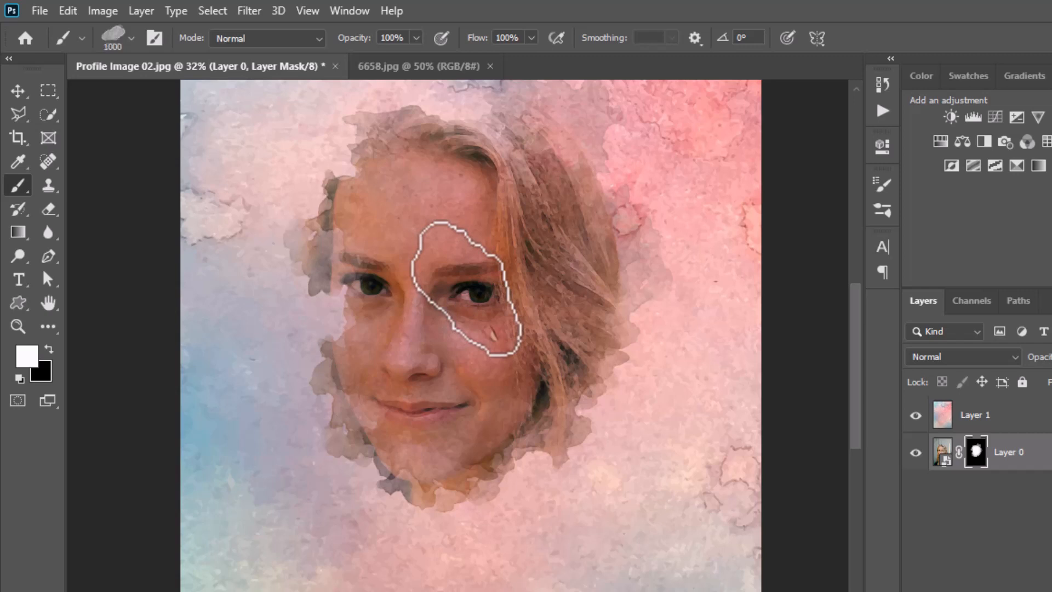
Enlarge the brush to 1000 px and reveal the hair, forehead and neck around the face on Layer 0's mask
click(503, 477)
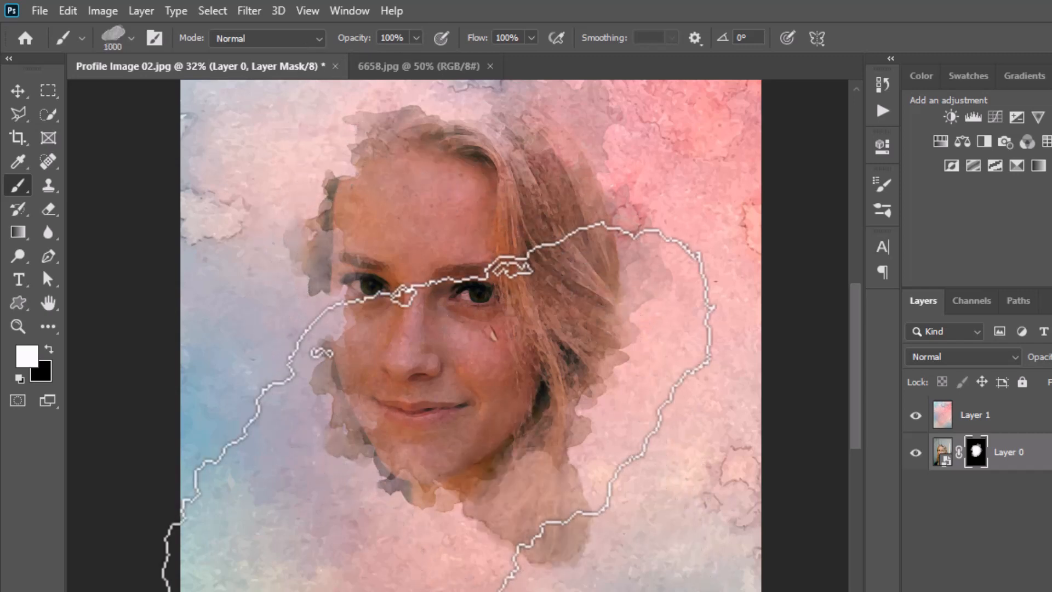
click(438, 455)
click(461, 478)
click(468, 513)
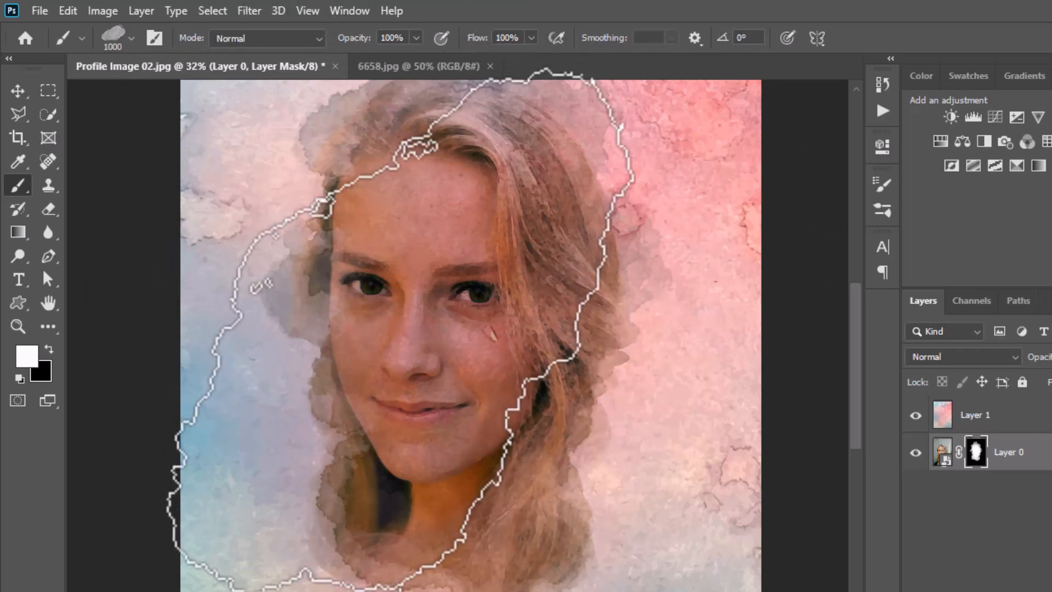
Choose Sampled Brush 27 for the Brush tool
click(126, 44)
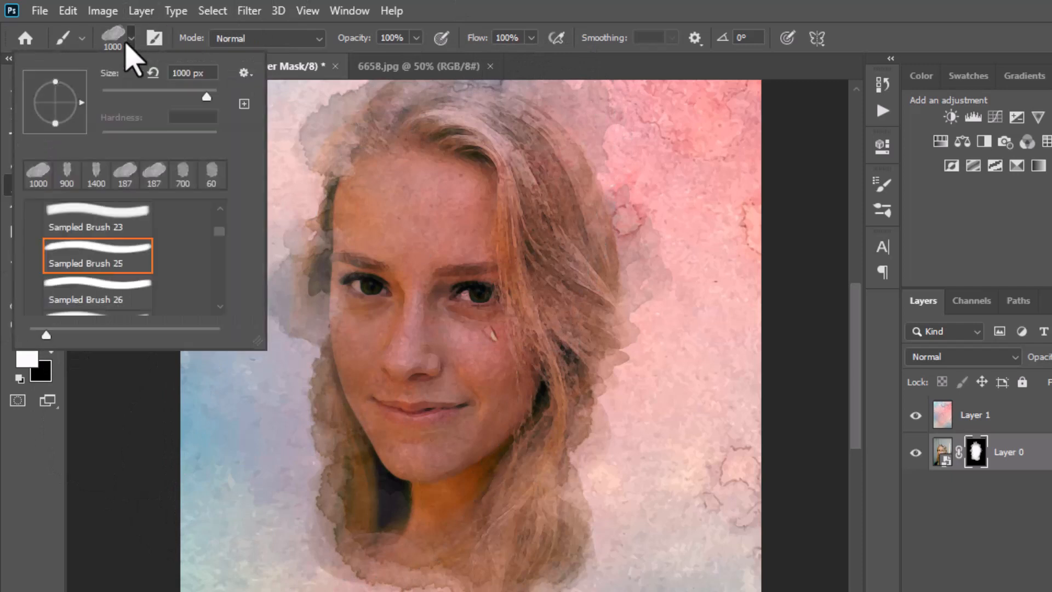
scroll(139, 308, down, 1)
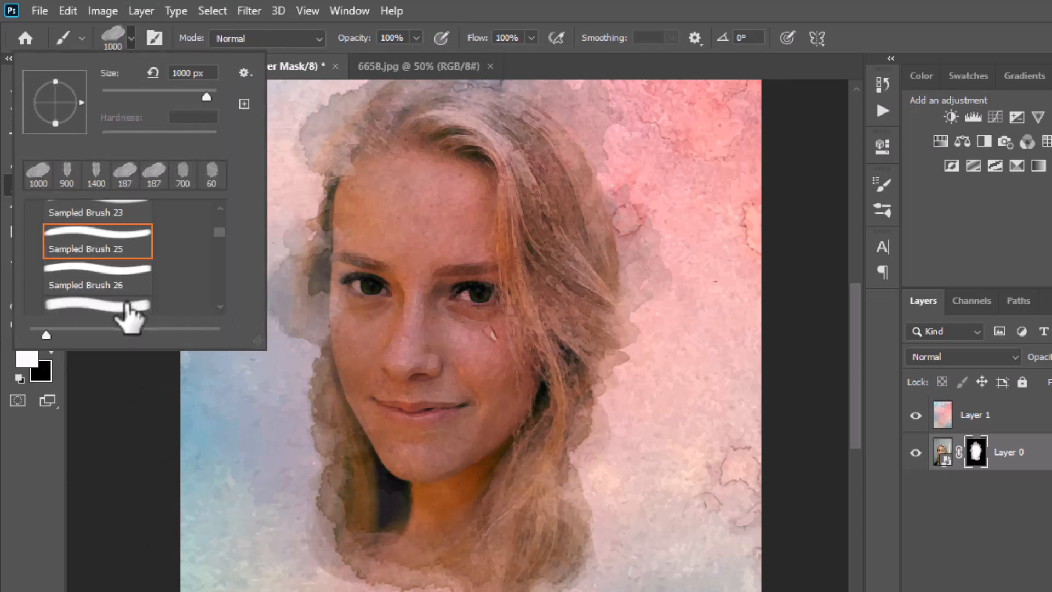
scroll(137, 309, down, 1)
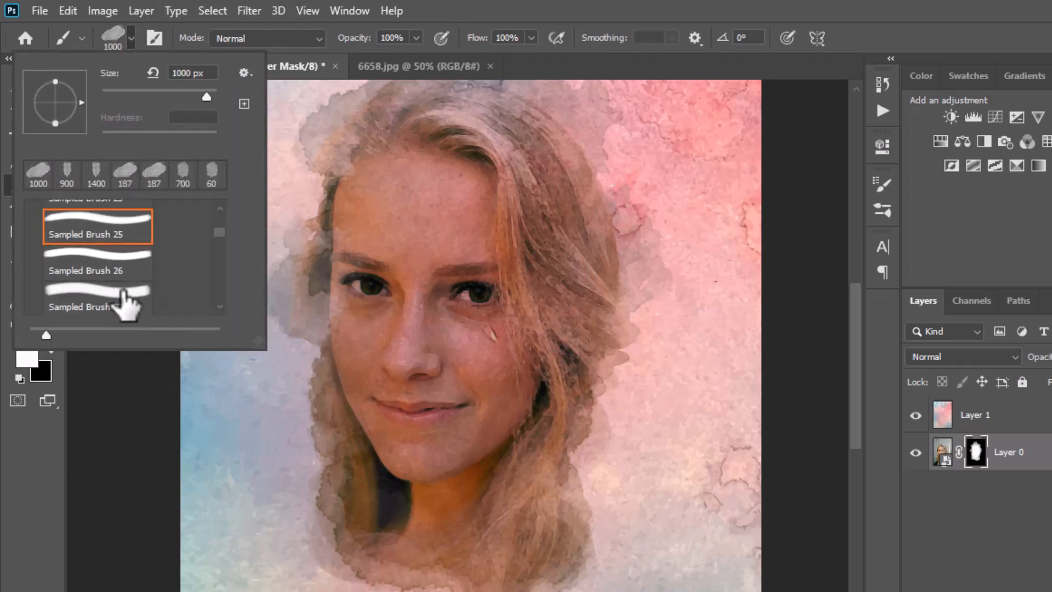
click(125, 307)
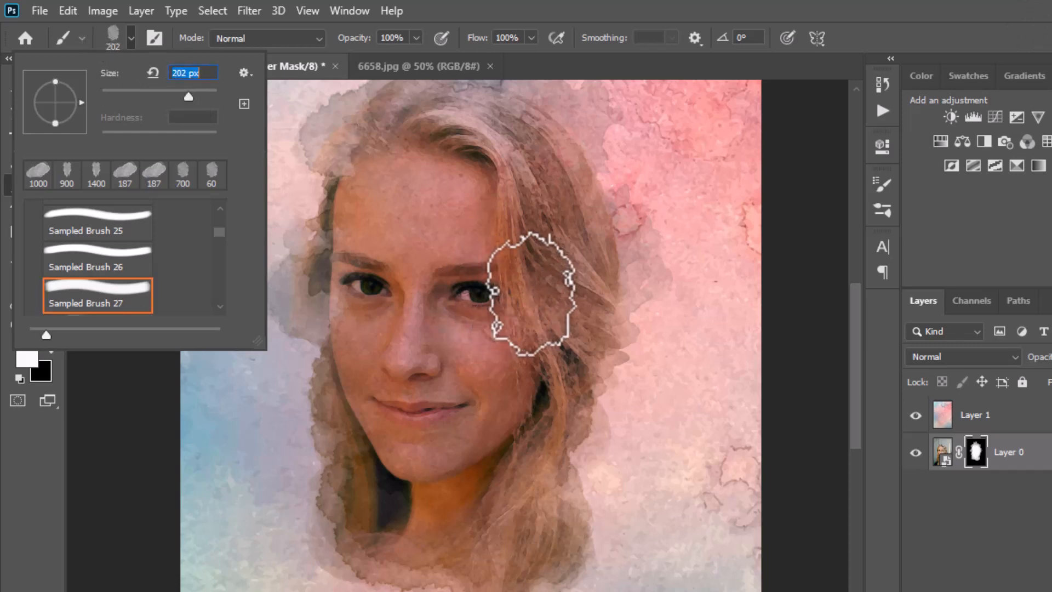
Turn on Shape Dynamics for Sampled Brush 27 and set the Angle Jitter to 100%
click(883, 188)
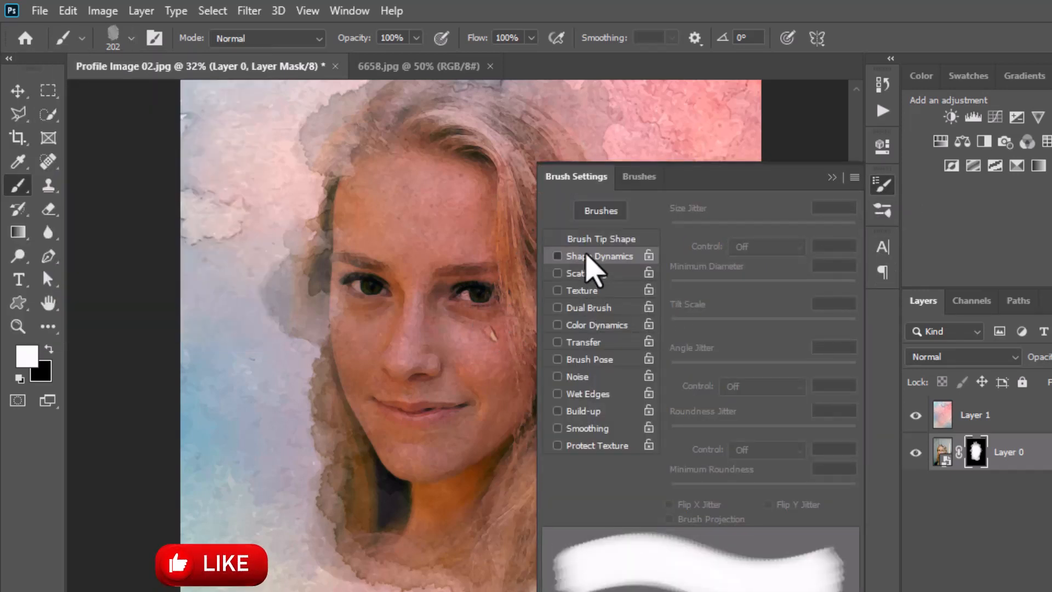
click(585, 255)
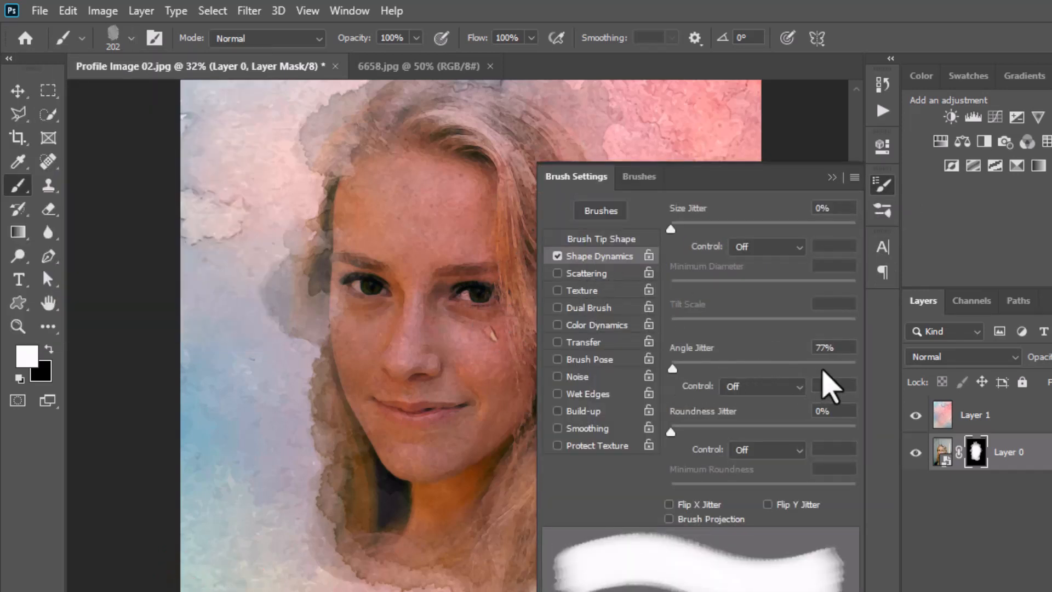
drag(862, 369, 862, 369)
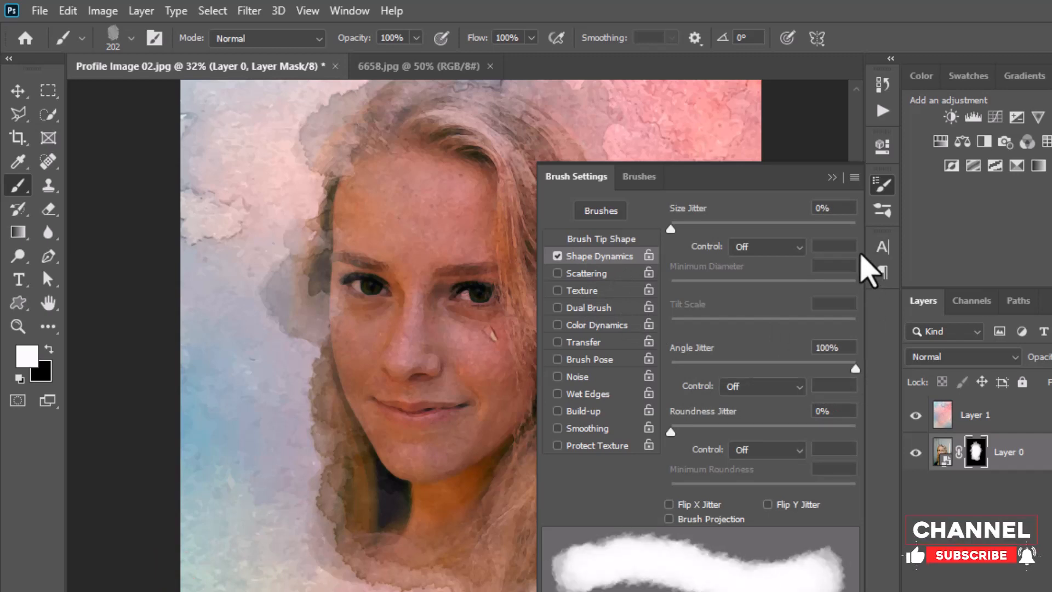
click(880, 187)
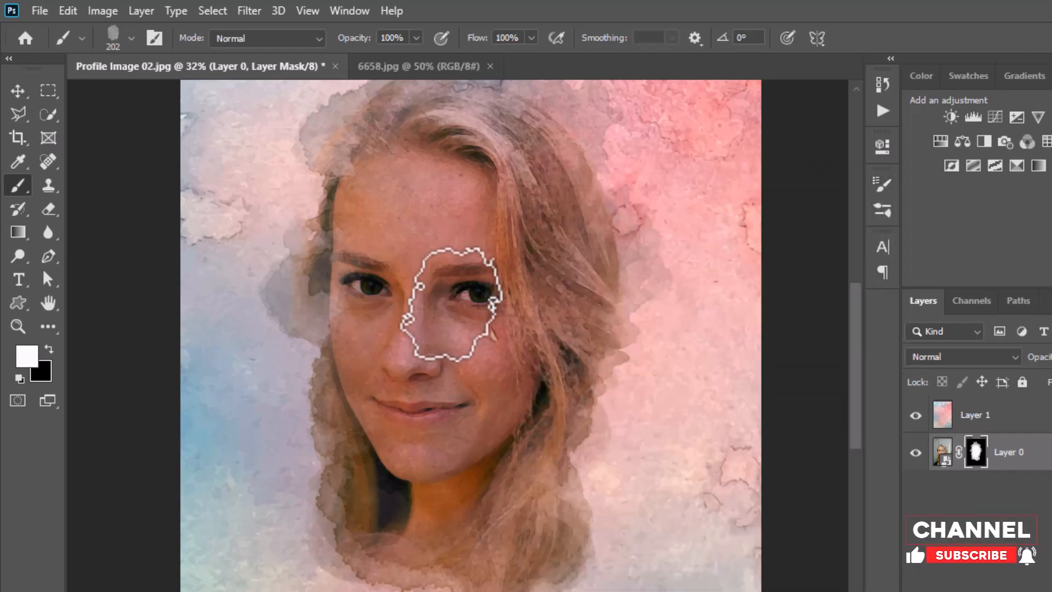
Enlarge the brush to 900 px and reveal more of the long hair beside the woman's neck on Layer 0's mask
key(bracketright)
key(bracketright)
key(bracketright)
key(bracketright)
key(bracketright)
key(bracketright)
key(bracketright)
key(bracketright)
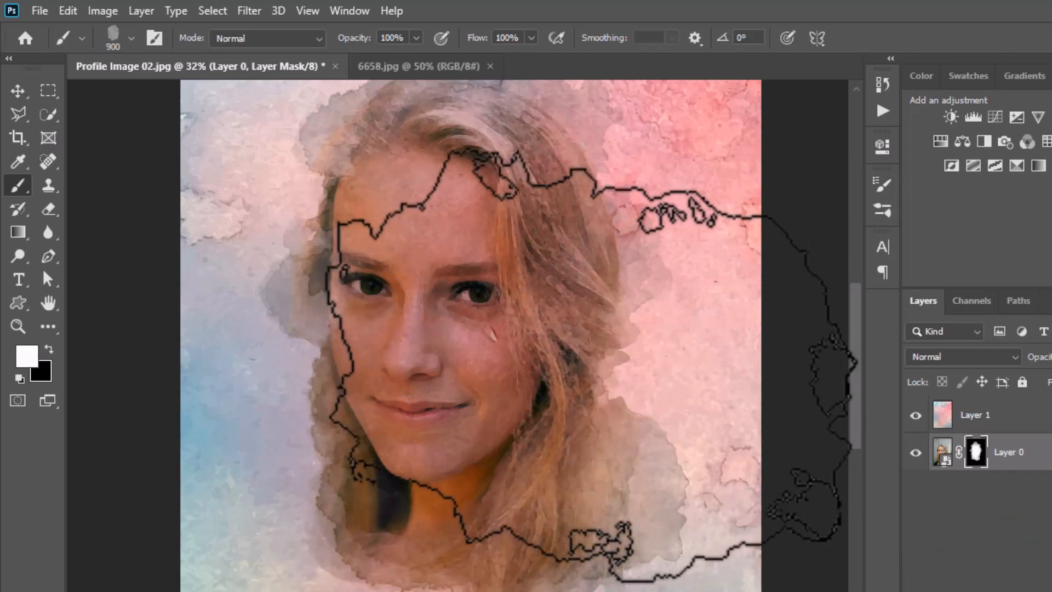
click(484, 299)
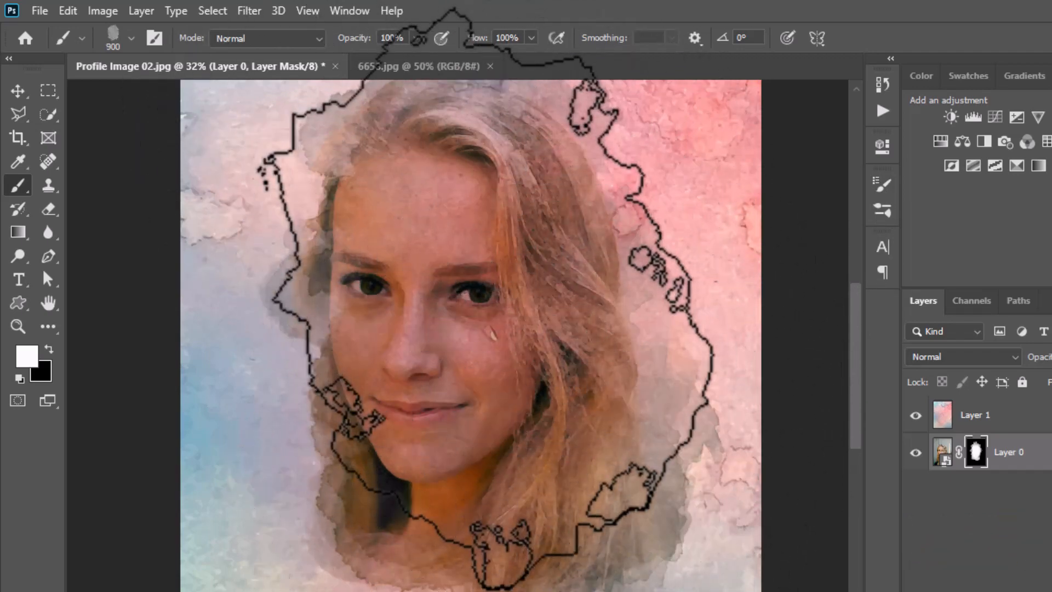
key(alt+bracketright)
scroll(485, 299, down, 3)
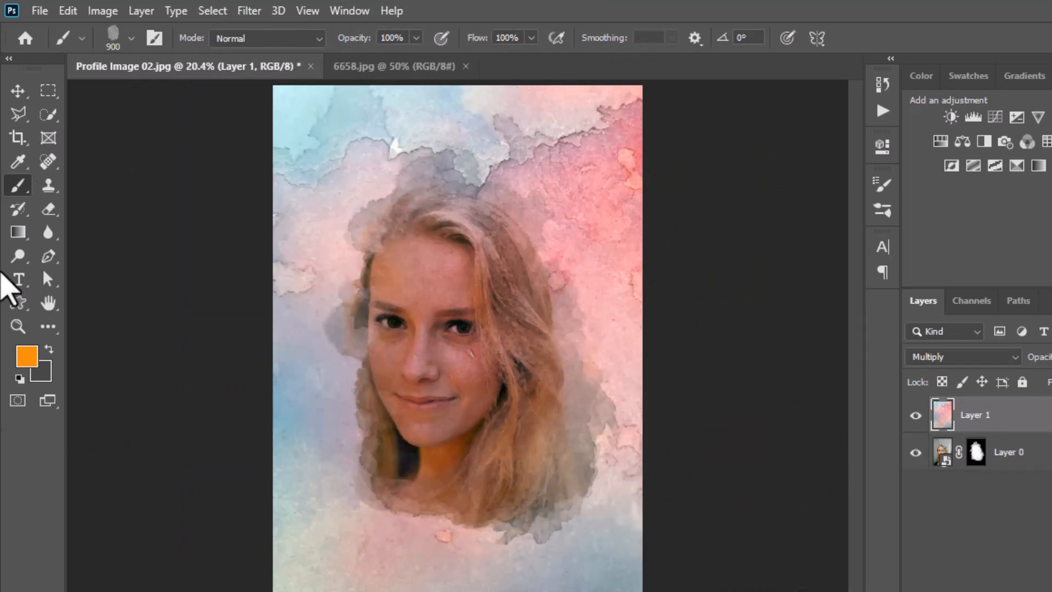
Select Layer 0's mask again and make black the foreground colour
click(975, 452)
key(d)
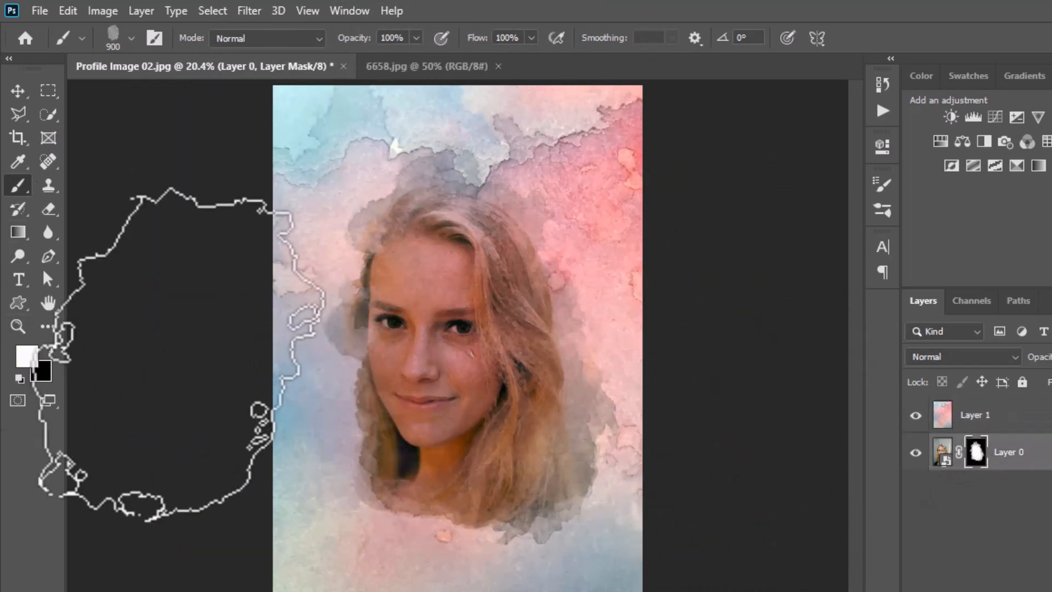
key(x)
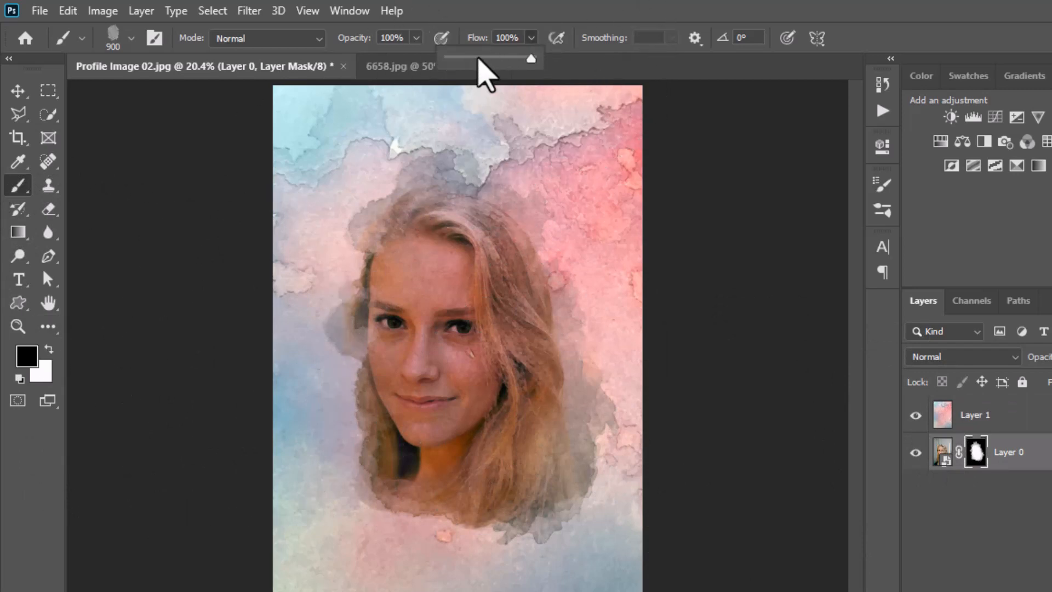
Lower the brush opacity to 21% and its flow to 15%
drag(413, 40, 377, 58)
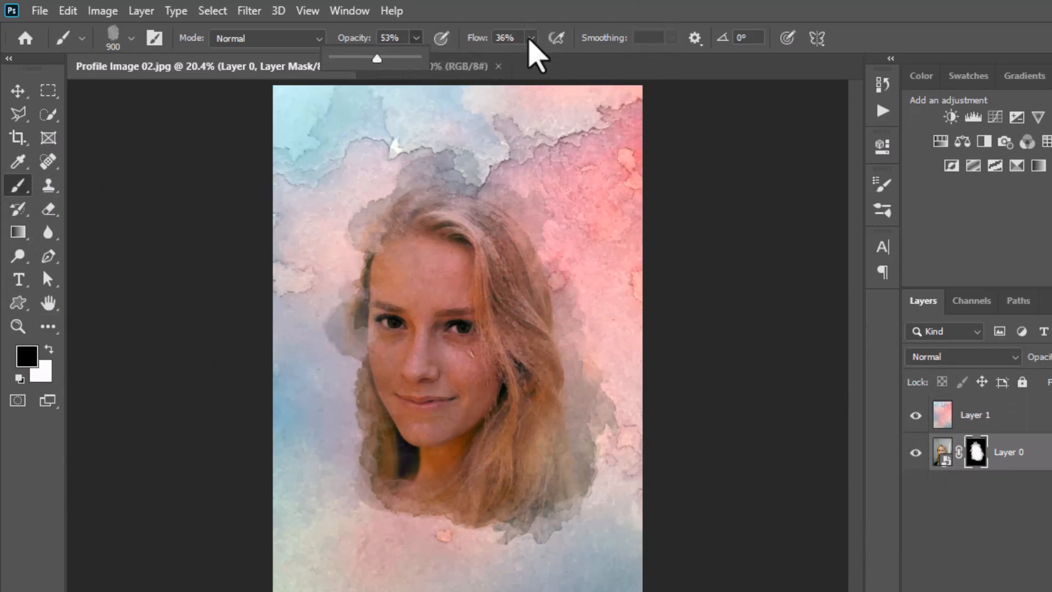
click(530, 40)
drag(512, 57, 411, 54)
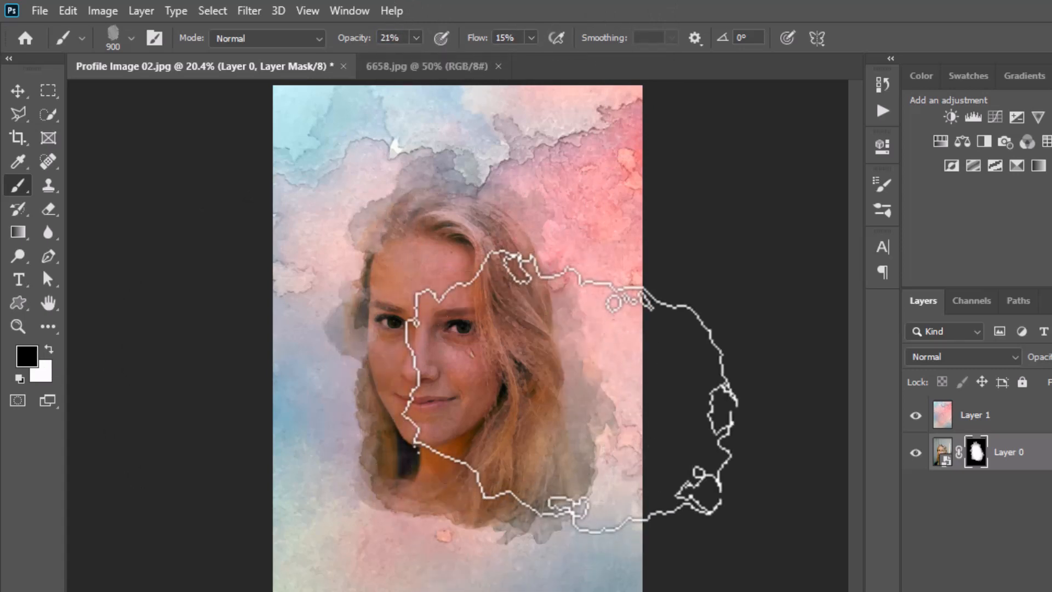
Restore black as the foreground colour and examine the portrait's painted edges close up
alt+click(447, 374)
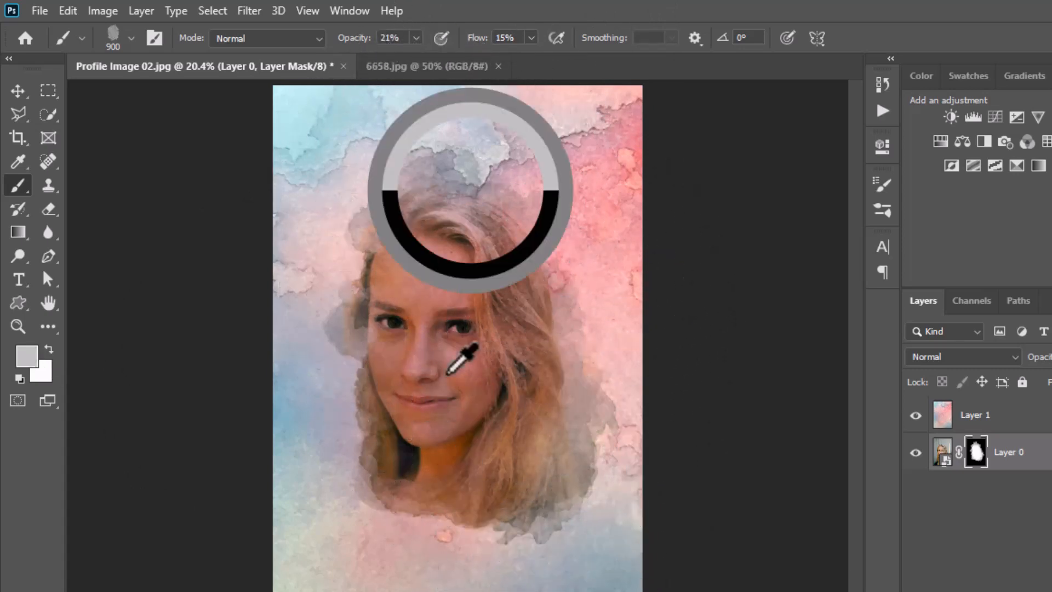
scroll(447, 375, up, 5)
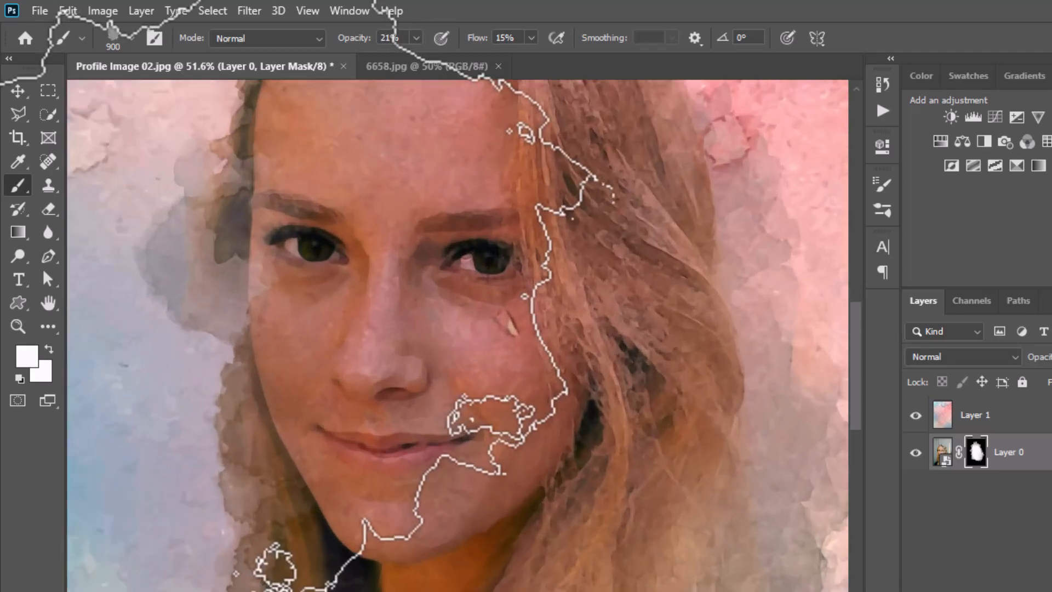
click(49, 349)
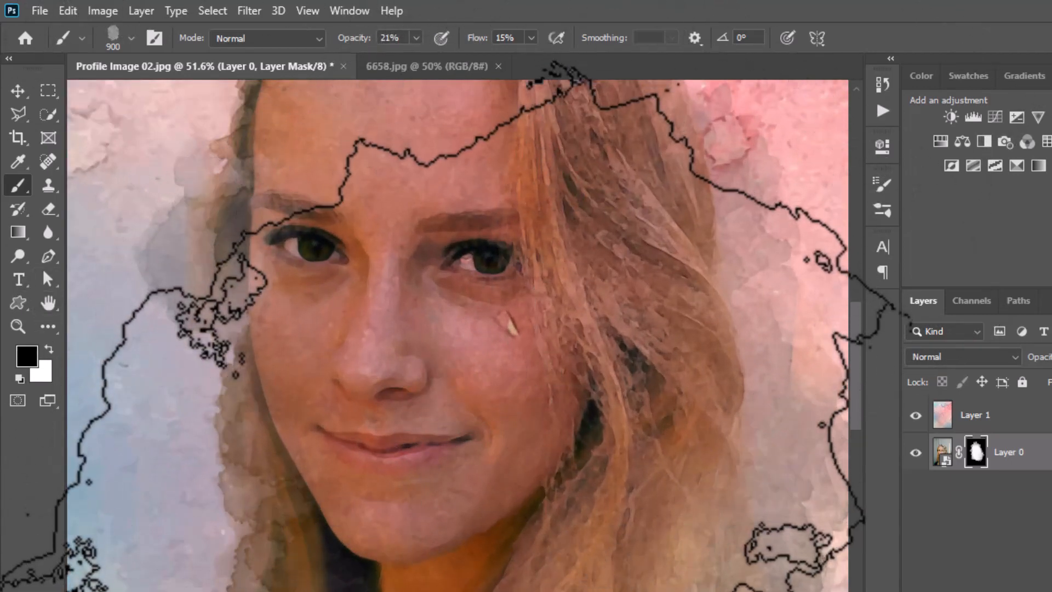
scroll(471, 383, down, 3)
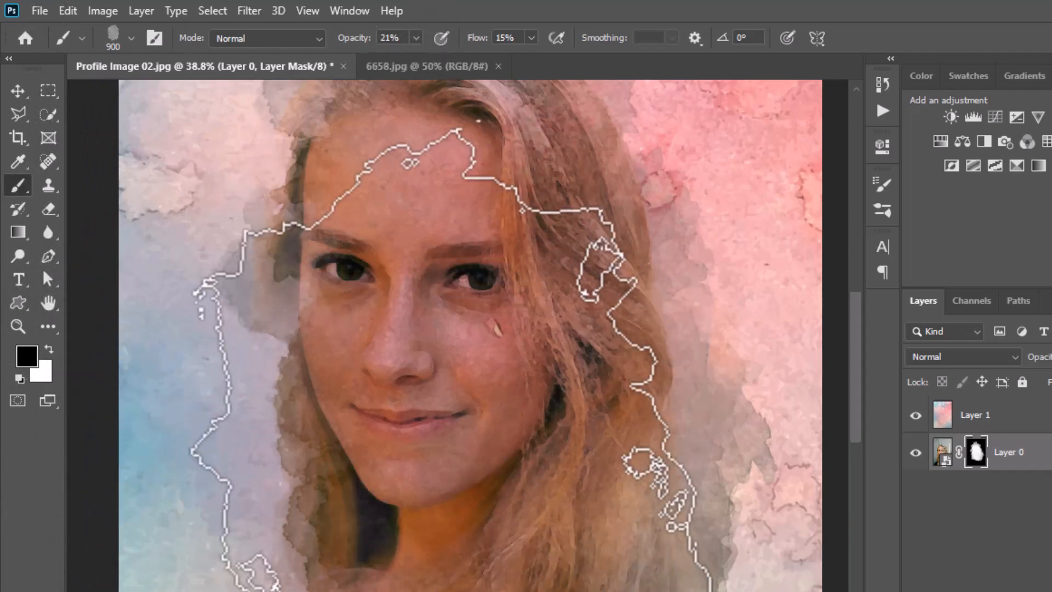
scroll(454, 466, down, 2)
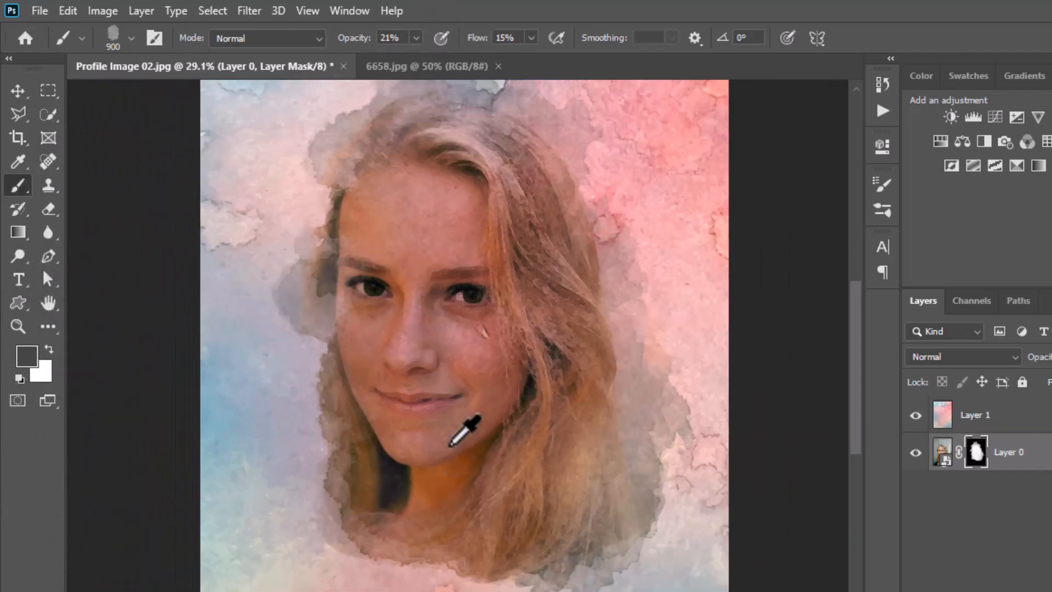
Open the contents of Layer 0's smart object and place the Profile Image 01 photo in it as an embedded image
click(17, 91)
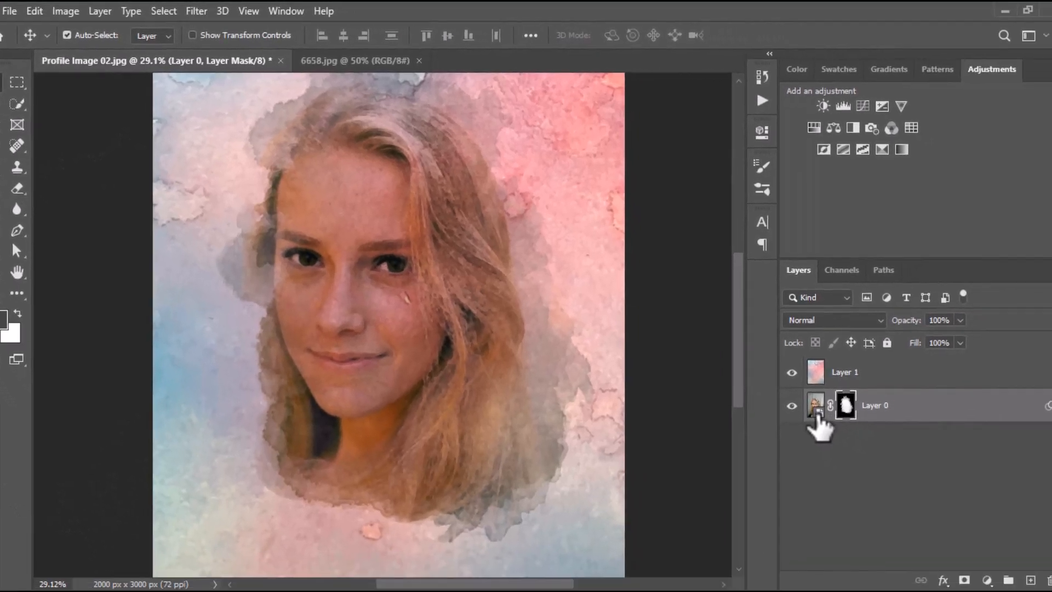
double_click(816, 405)
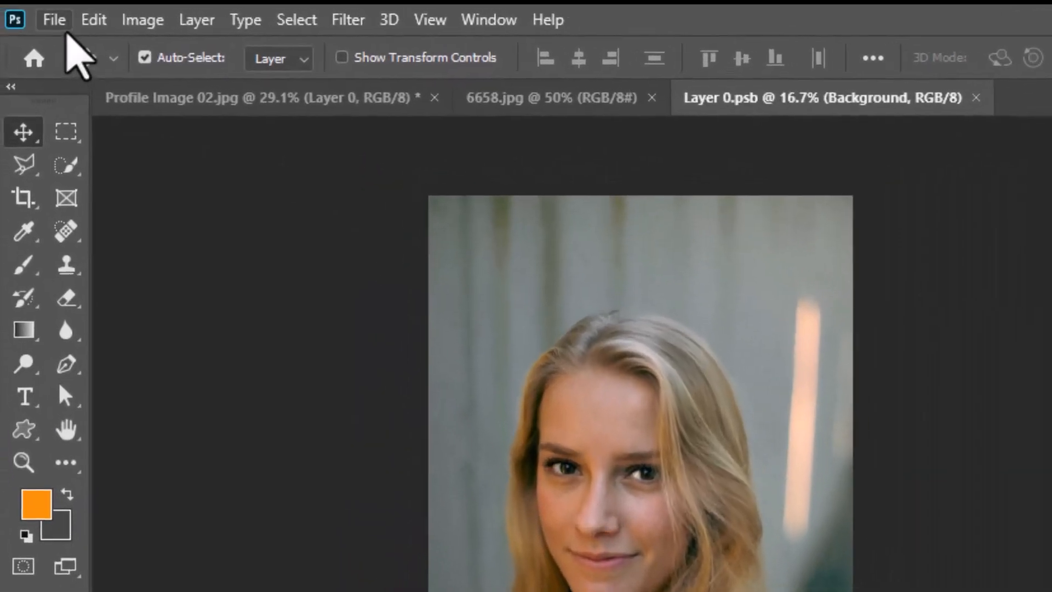
click(9, 10)
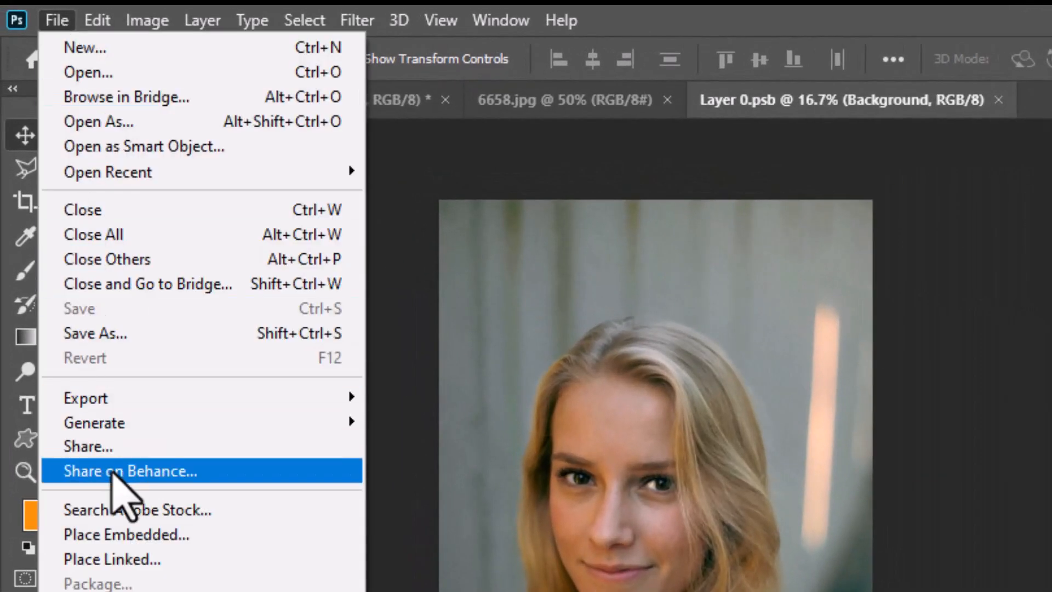
click(122, 534)
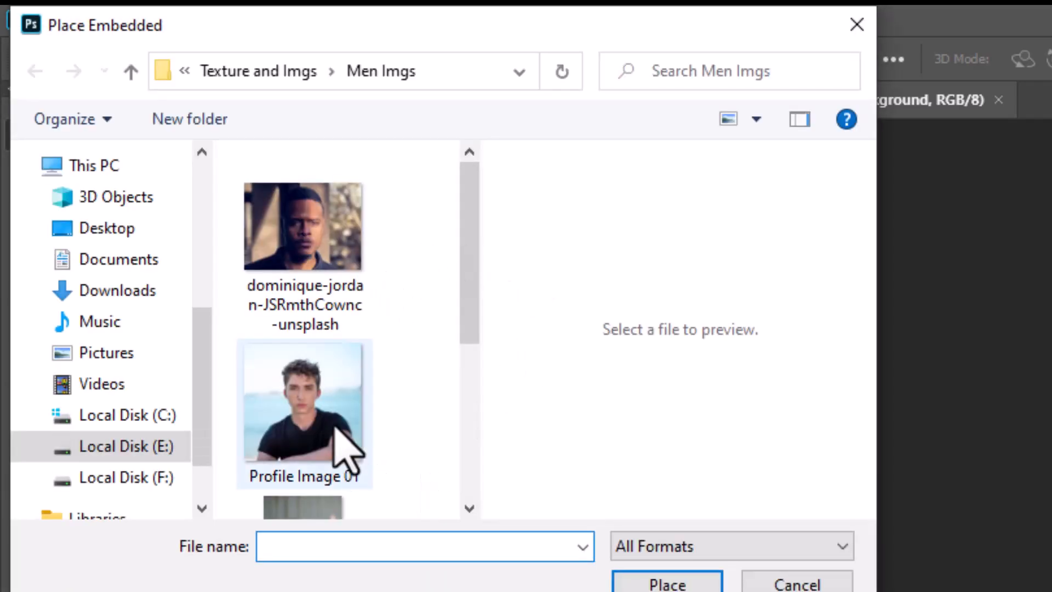
click(334, 432)
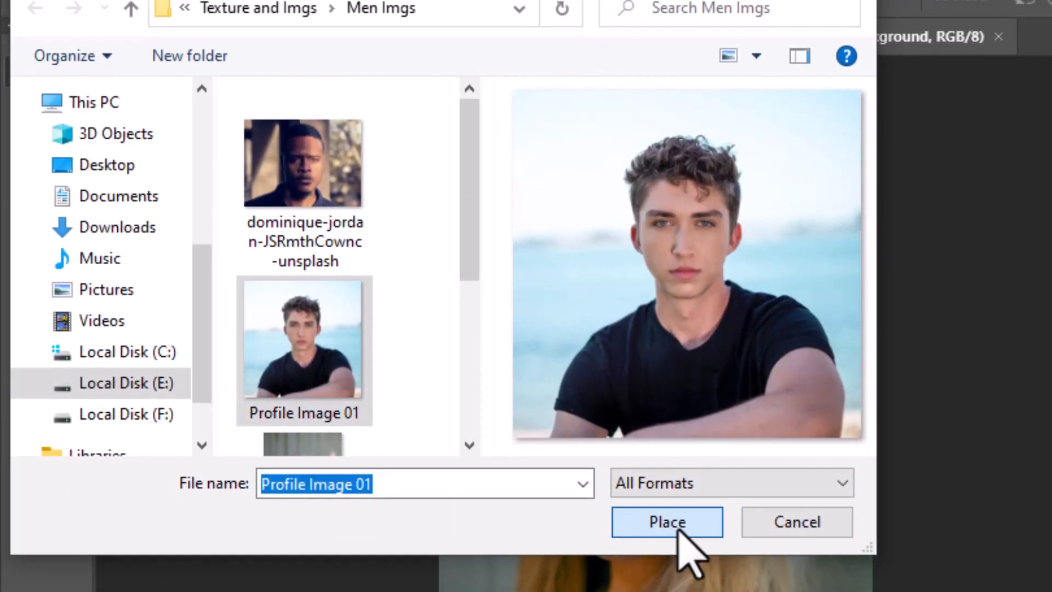
click(675, 585)
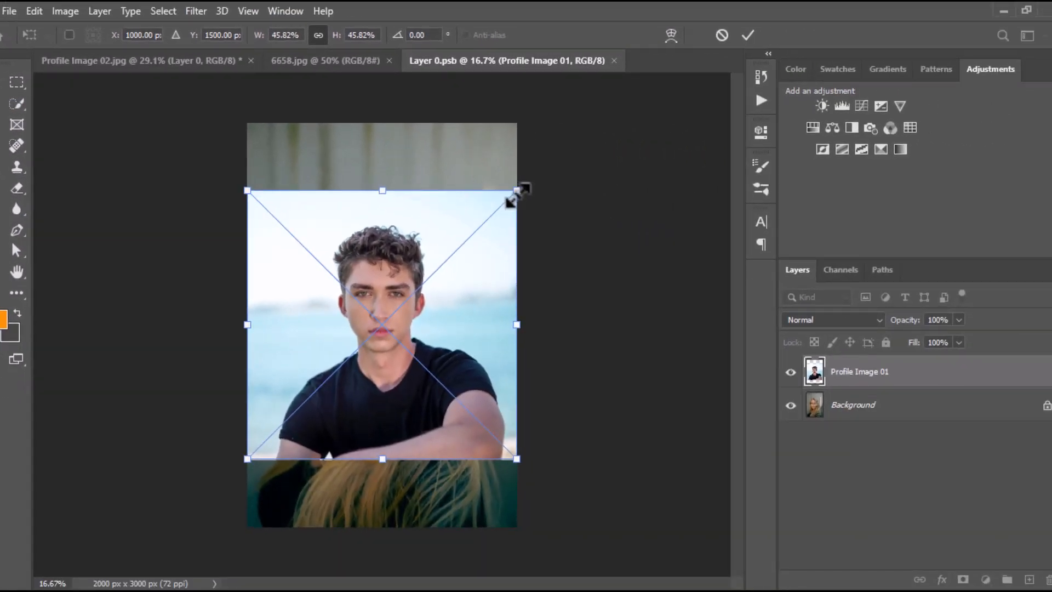
Scale the placed man's photo to about 53.37% and position it at X 1000 px, Y 1578 px
drag(517, 195, 545, 179)
drag(408, 350, 404, 350)
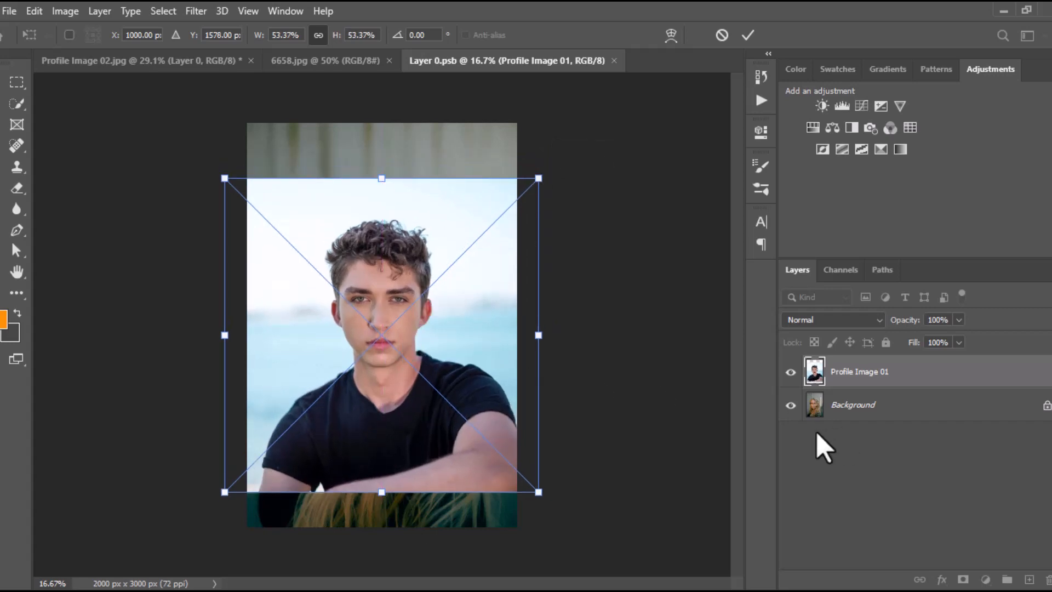
key(Return)
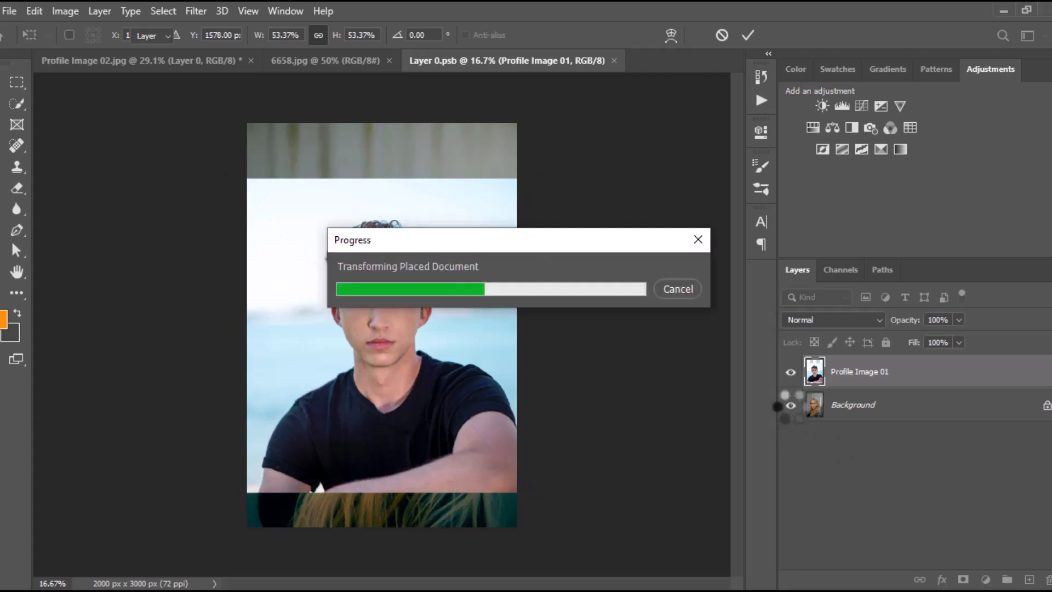
Hide the Background layer with the woman's photo, then save and close the smart object's contents
click(791, 406)
key(ctrl+s)
key(ctrl+w)
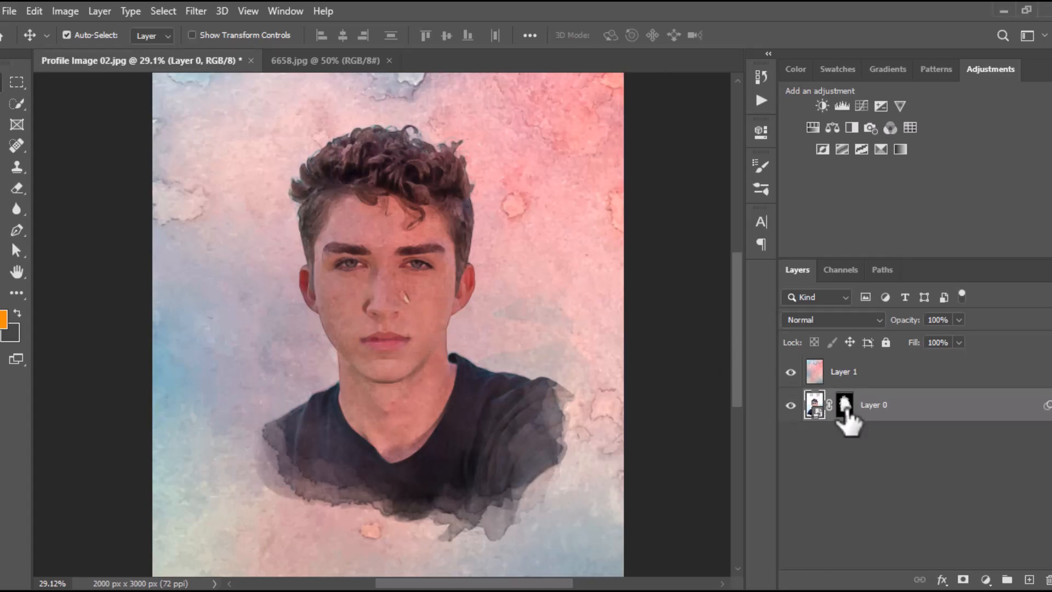
Select Layer 0's mask and set up the Brush with black, 100% flow and 100% opacity
click(845, 407)
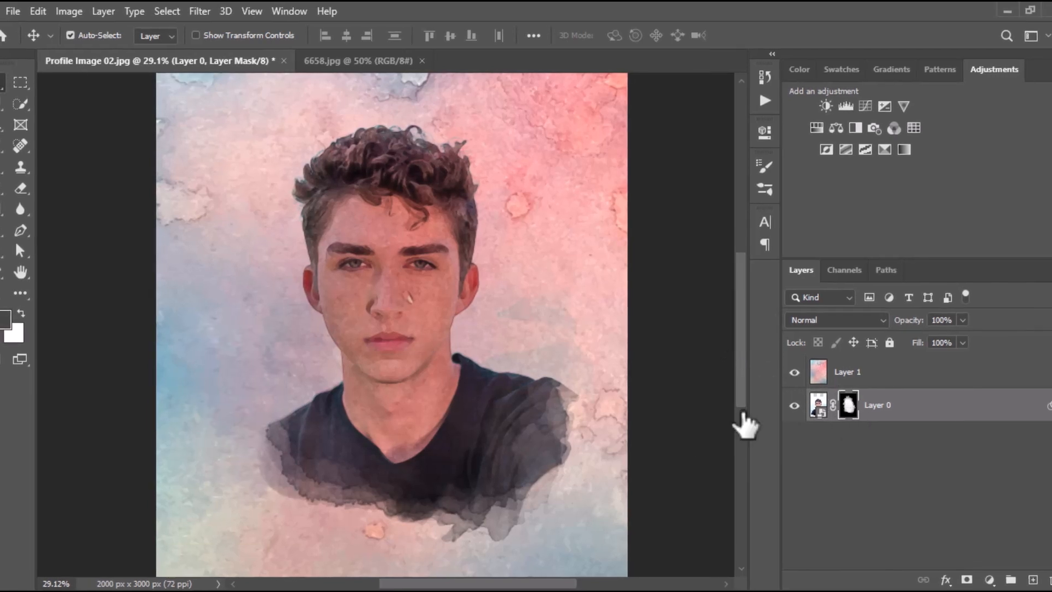
key(x)
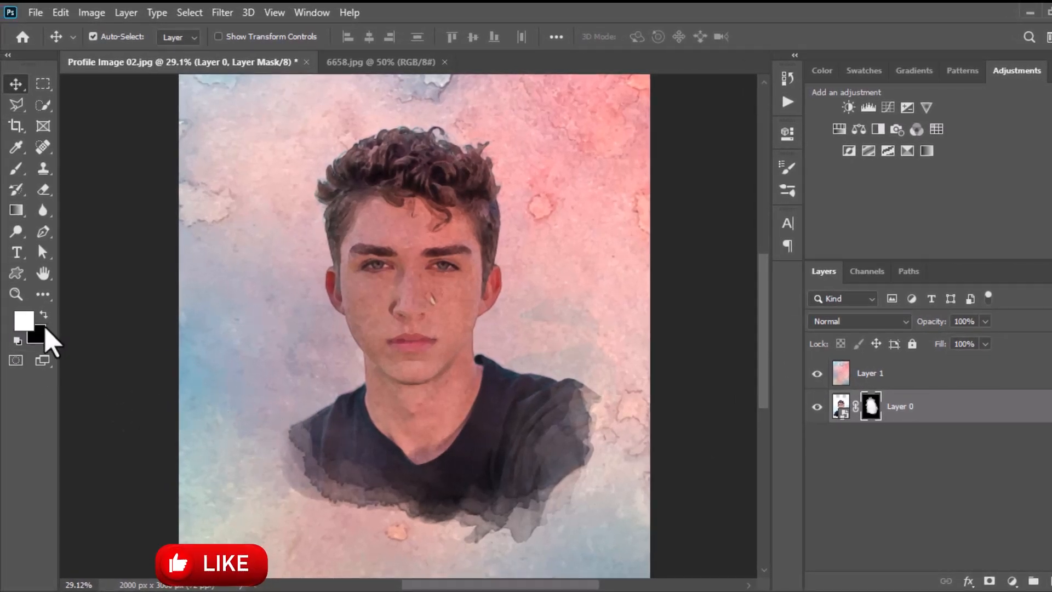
click(16, 168)
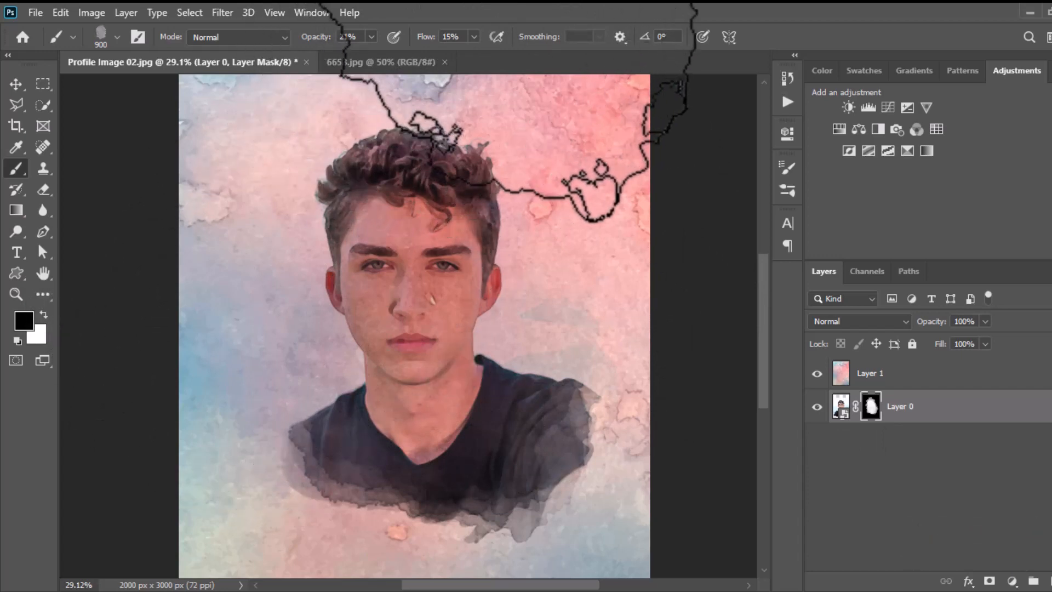
drag(472, 55, 536, 56)
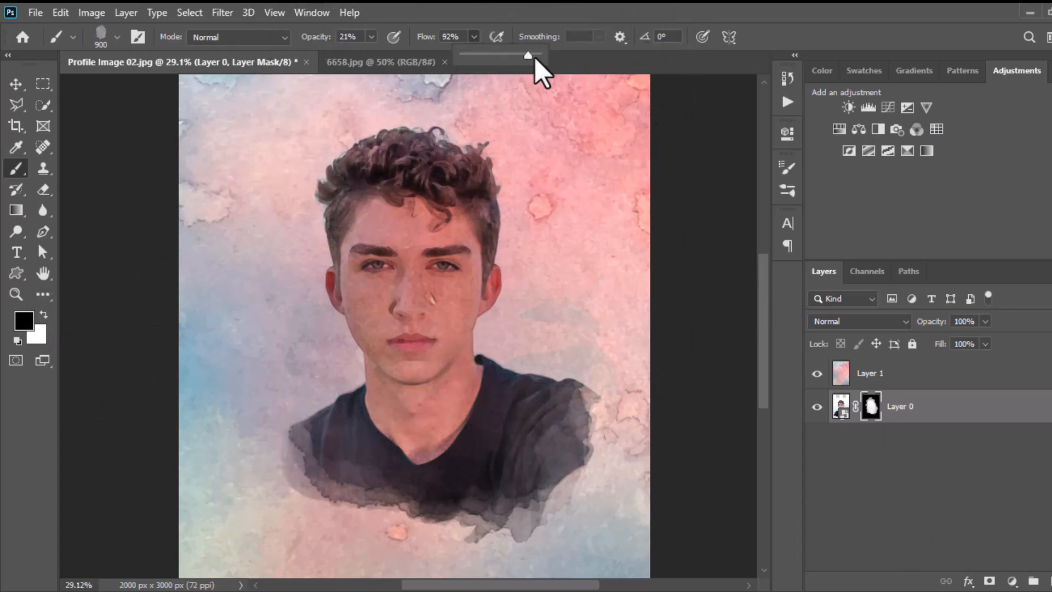
click(370, 37)
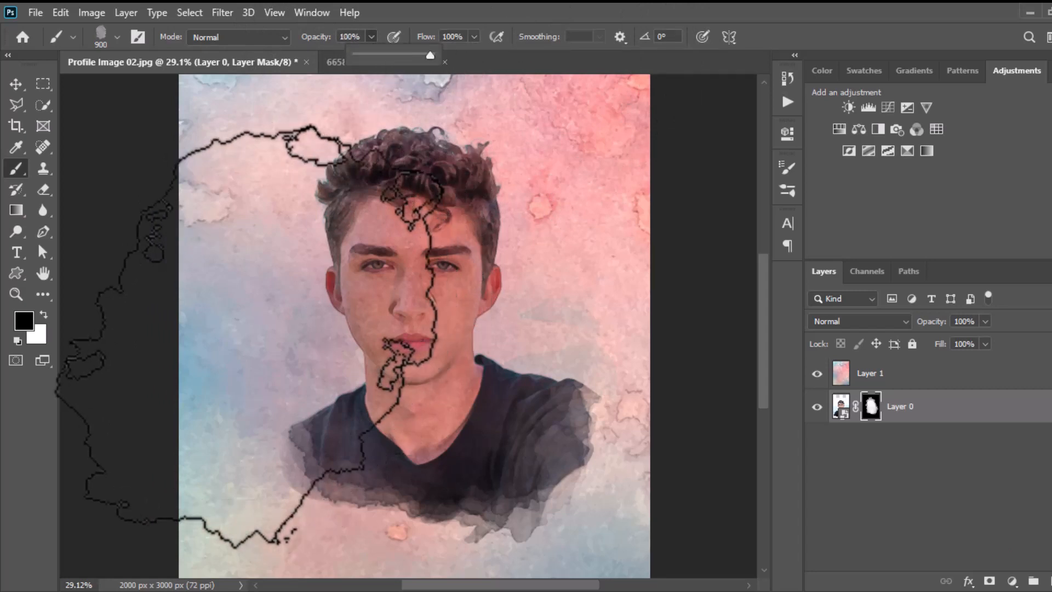
click(252, 333)
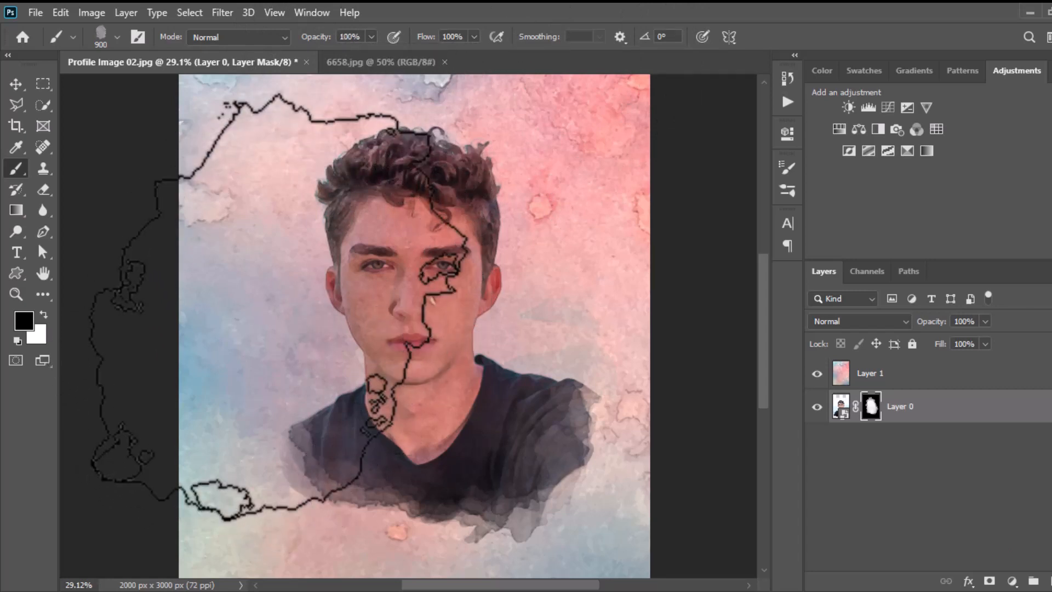
Reduce the brush to 200 px and paint out the lower edge of the man's black shirt on Layer 0's mask
key(bracketleft)
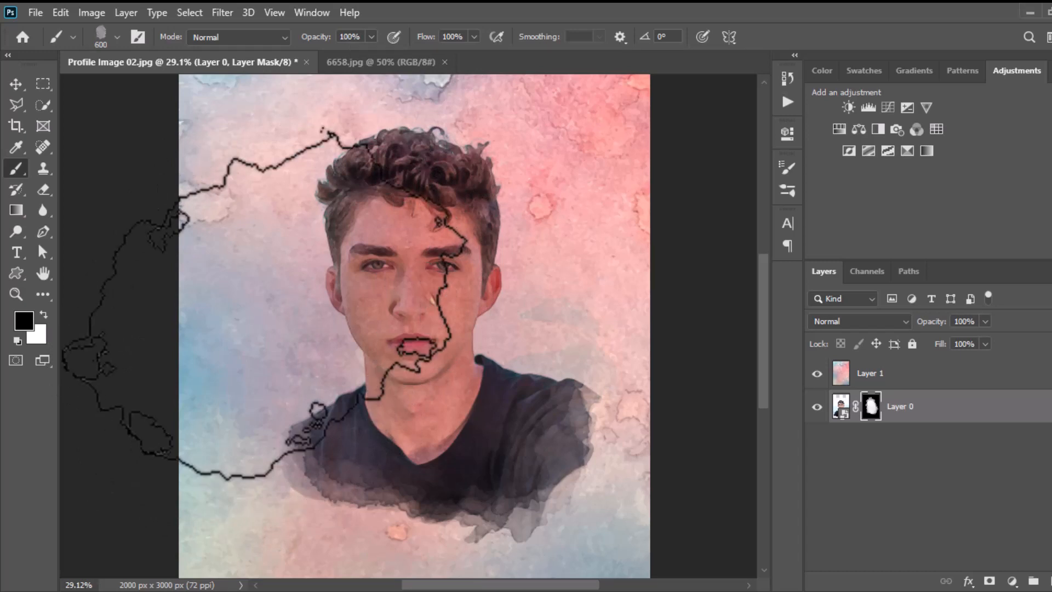
key(bracketleft)
key(bracketleft)
key(bracketleft)
key(bracketleft)
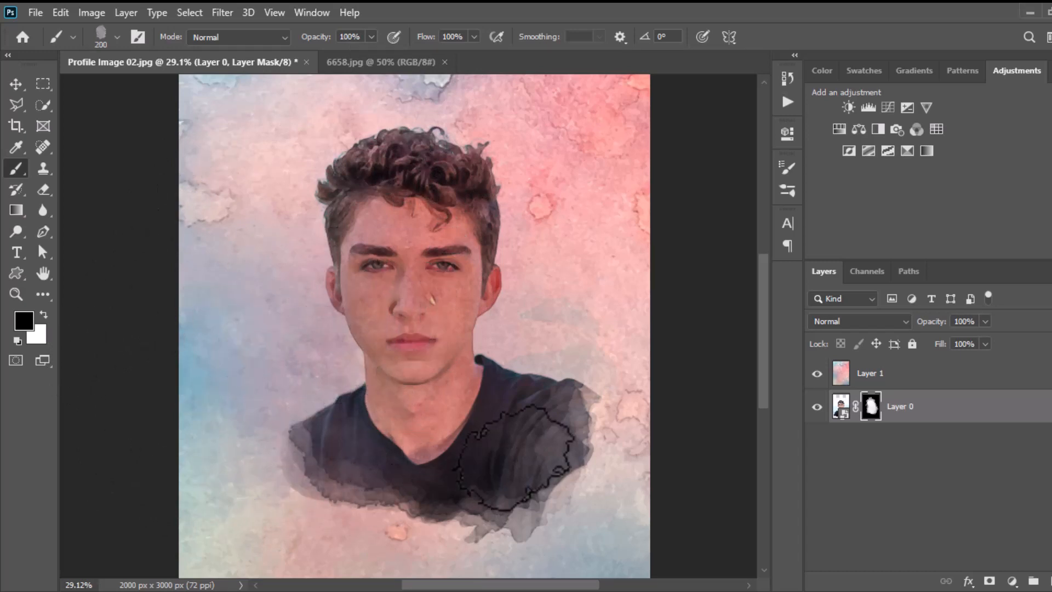
click(395, 476)
mouse_move(587, 412)
mouse_down()
mouse_move(479, 519)
mouse_move(396, 495)
mouse_up()
click(508, 459)
Enlarge the brush to 500 px and hide the man's shoulders and remaining shirt below the neck on Layer 0's mask
key(bracketright)
key(bracketright)
key(bracketright)
key(bracketright)
key(bracketright)
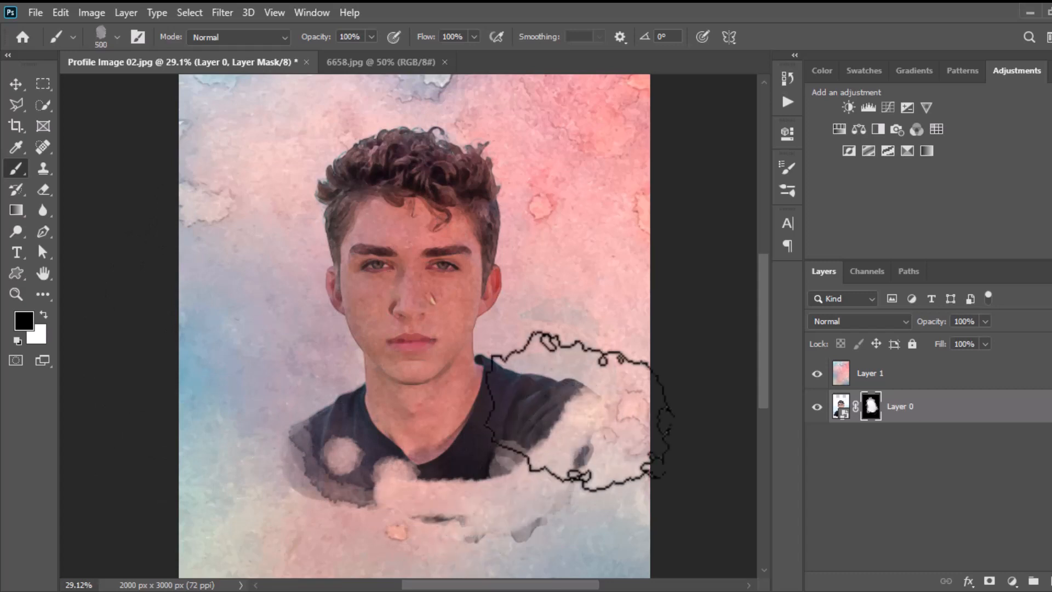
mouse_move(580, 403)
mouse_down()
mouse_move(545, 493)
mouse_move(390, 526)
mouse_move(299, 427)
mouse_move(517, 422)
mouse_move(505, 441)
mouse_move(536, 377)
mouse_move(335, 482)
mouse_move(392, 435)
mouse_up()
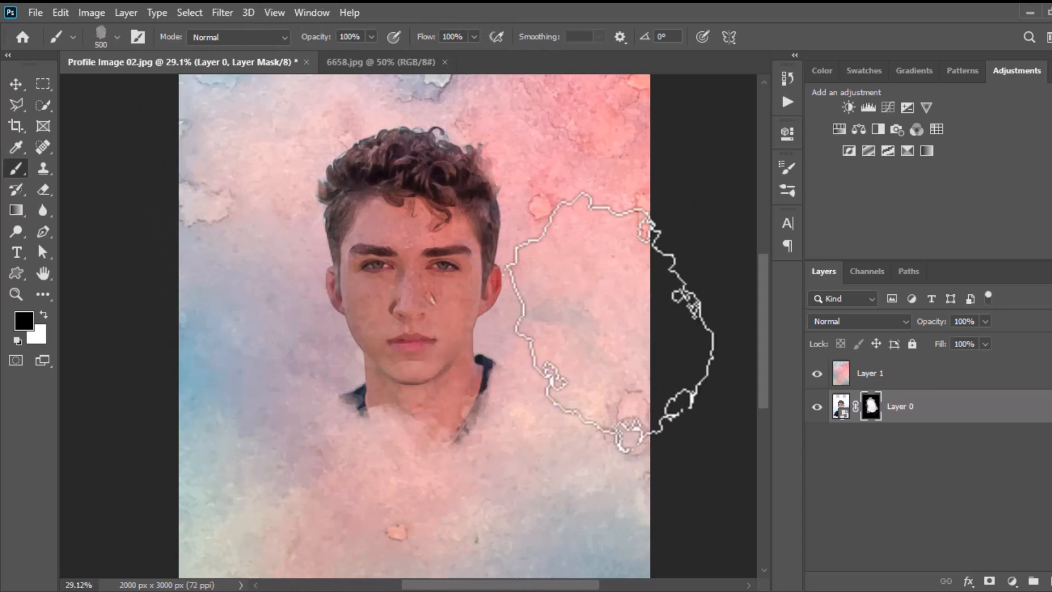
click(14, 82)
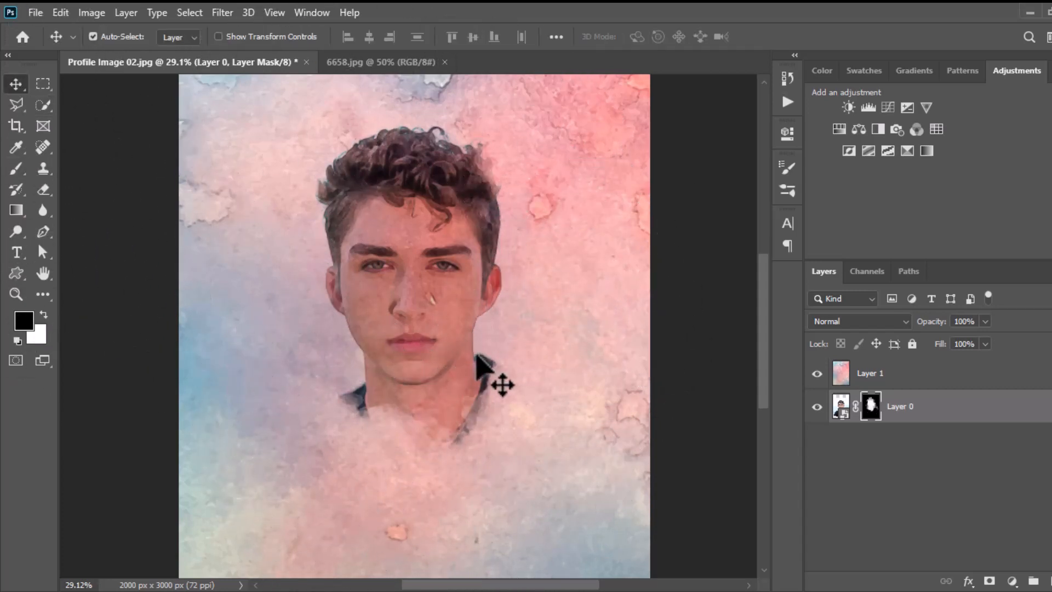